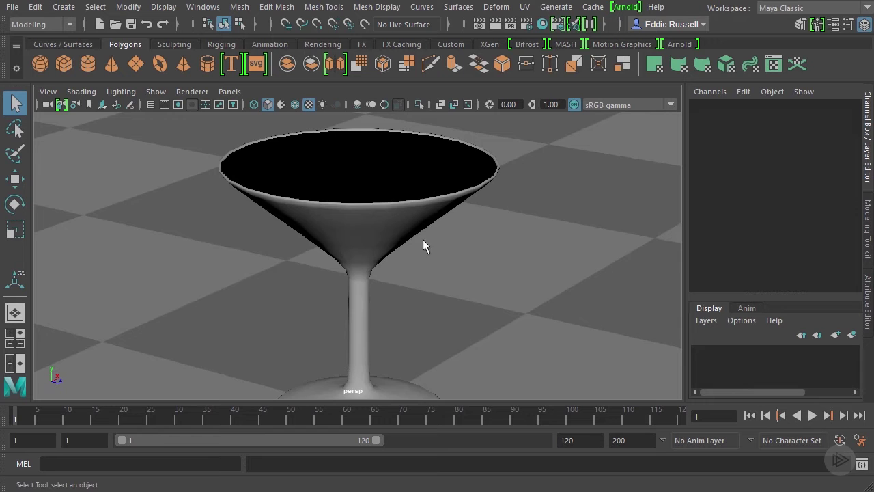
- Orbit and zoom around the martini glass to inspect the bowl from several angles
{"action": "middle_click_drag", "start_coordinate": [423, 241], "coordinate": [426, 175], "text": "alt"}
{"action": "right_click_drag", "start_coordinate": [425, 176], "coordinate": [333, 210], "text": "alt"}
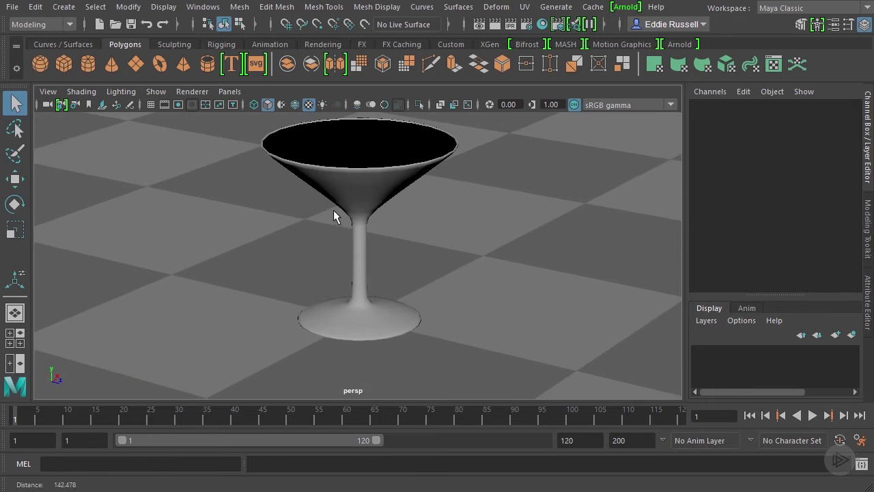
{"action": "left_click_drag", "start_coordinate": [333, 210], "coordinate": [310, 202], "text": "alt"}
{"action": "right_click_drag", "start_coordinate": [310, 202], "coordinate": [380, 226], "text": "alt"}
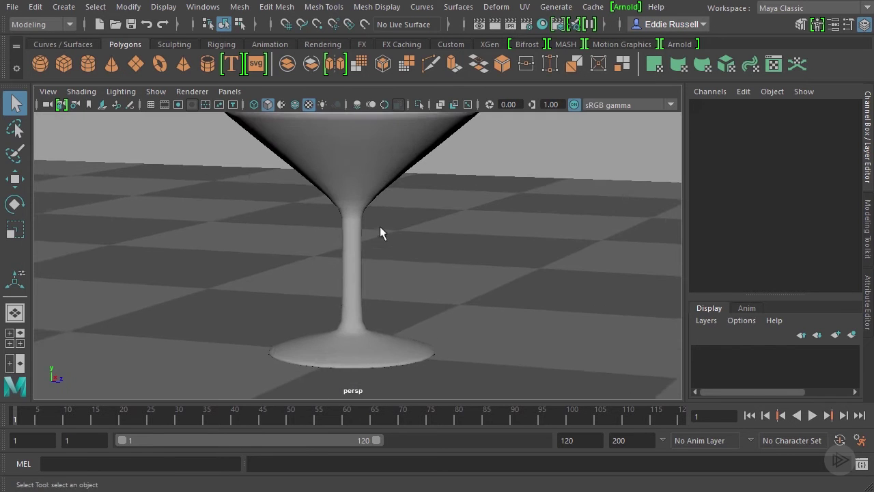
{"action": "left_click_drag", "start_coordinate": [380, 226], "coordinate": [450, 311], "text": "alt"}
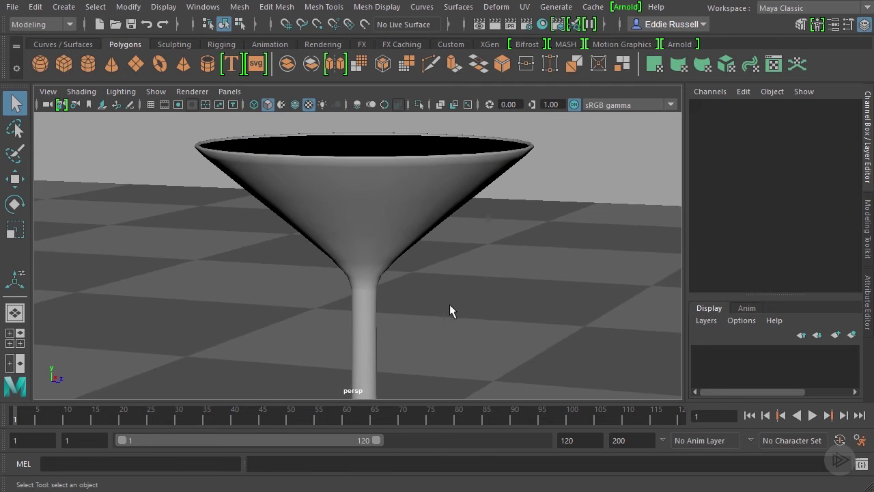
{"action": "left_click_drag", "start_coordinate": [442, 257], "coordinate": [453, 237], "text": "alt"}
{"action": "middle_click_drag", "start_coordinate": [453, 236], "coordinate": [455, 263], "text": "alt"}
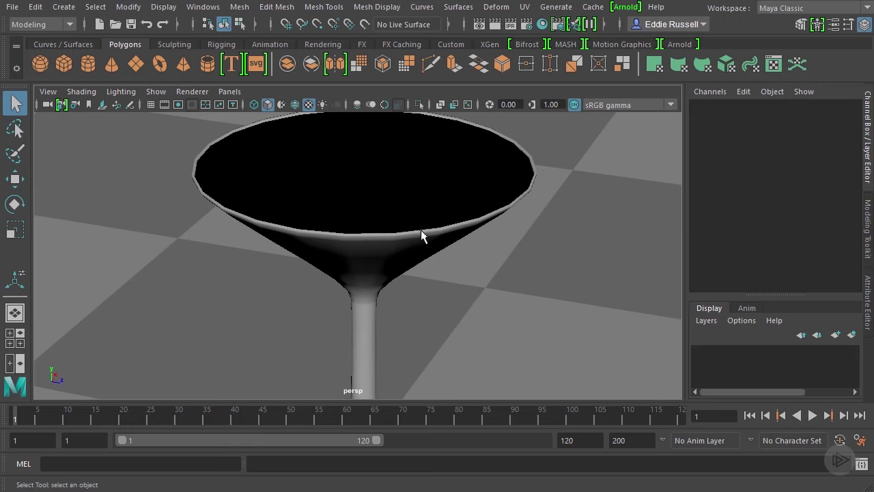
- Select the martini glass and show it as a smooth mesh preview (display smoothness 3)
{"action": "left_click", "coordinate": [317, 252]}
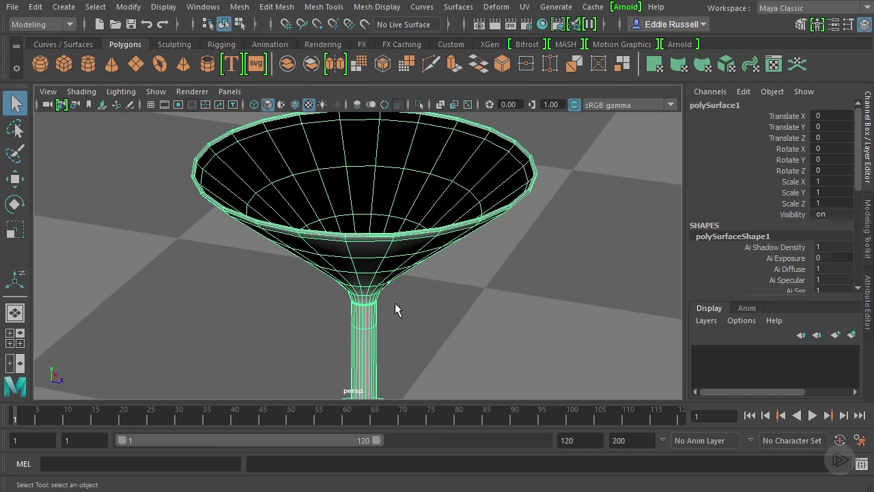
{"action": "left_click_drag", "start_coordinate": [397, 307], "coordinate": [411, 260], "text": "alt"}
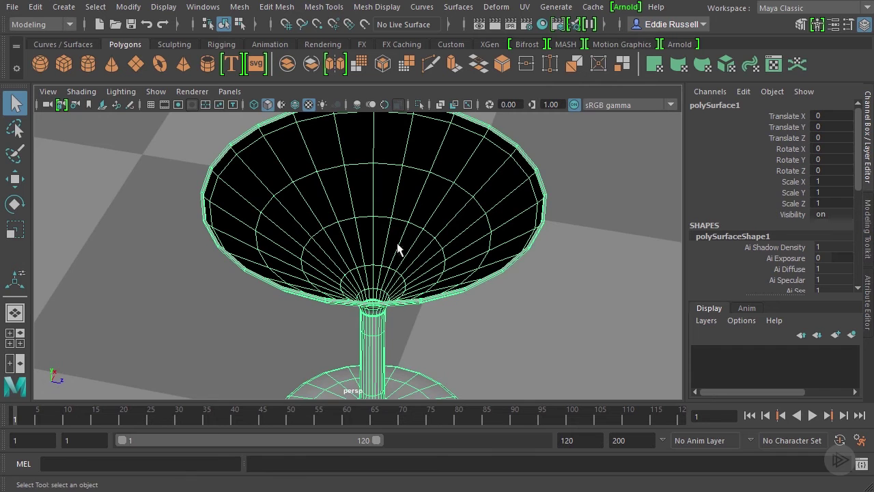
{"action": "left_click_drag", "start_coordinate": [398, 248], "coordinate": [416, 263], "text": "alt"}
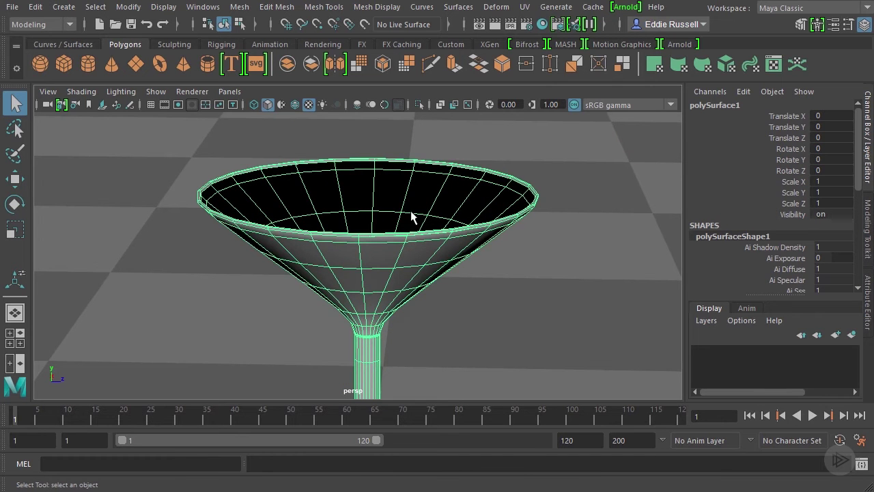
{"action": "left_click_drag", "start_coordinate": [411, 218], "coordinate": [408, 221], "text": "alt"}
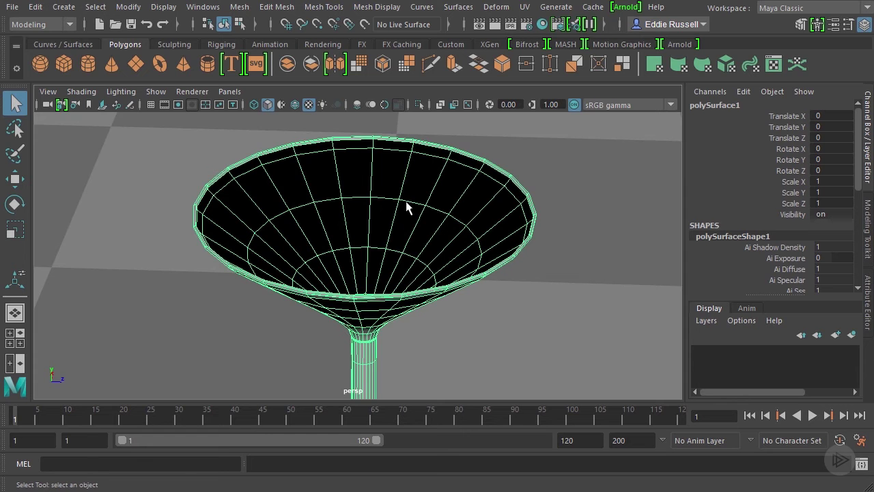
{"action": "left_click_drag", "start_coordinate": [452, 254], "coordinate": [415, 270], "text": "alt"}
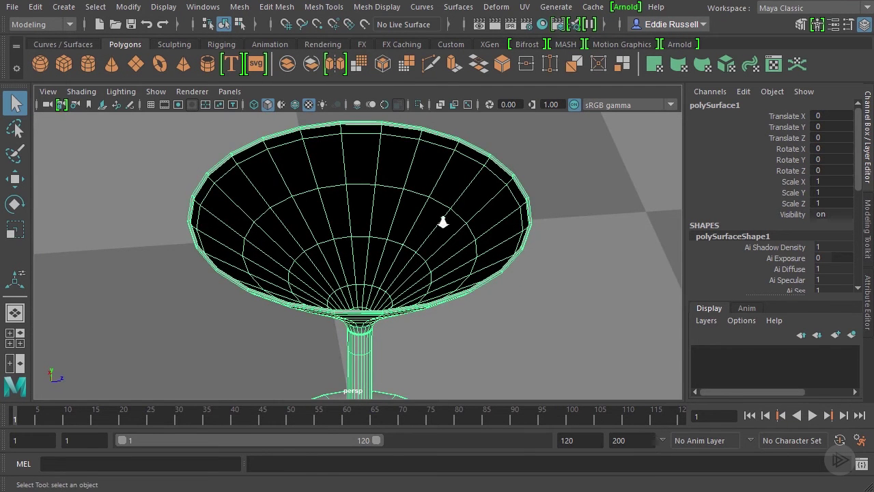
{"action": "left_click_drag", "start_coordinate": [445, 222], "coordinate": [416, 214], "text": "alt"}
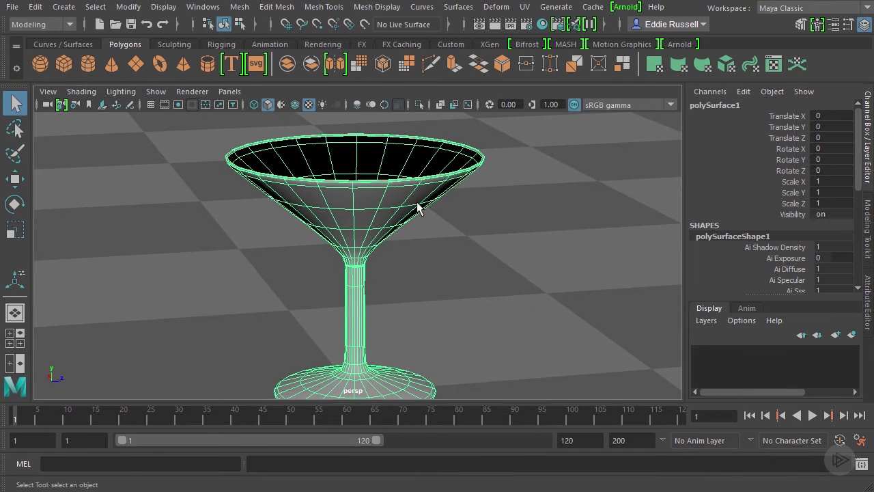
{"action": "key", "text": "3"}
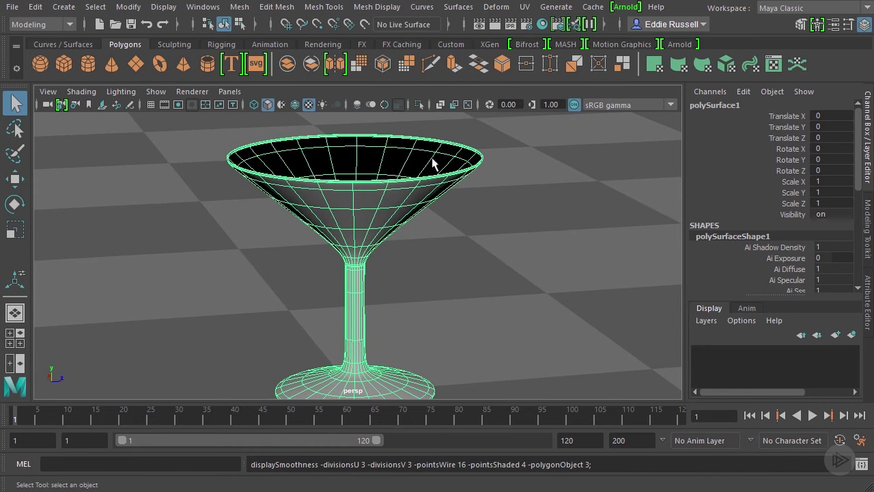
- Open the Hypershade, clear its node graph, and list the Arnold shader types
{"action": "left_click", "coordinate": [543, 25]}
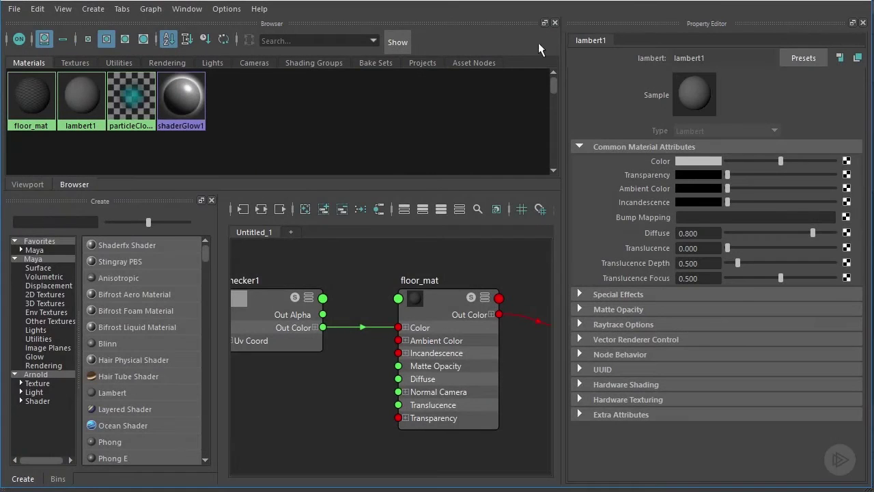
{"action": "left_click", "coordinate": [306, 209]}
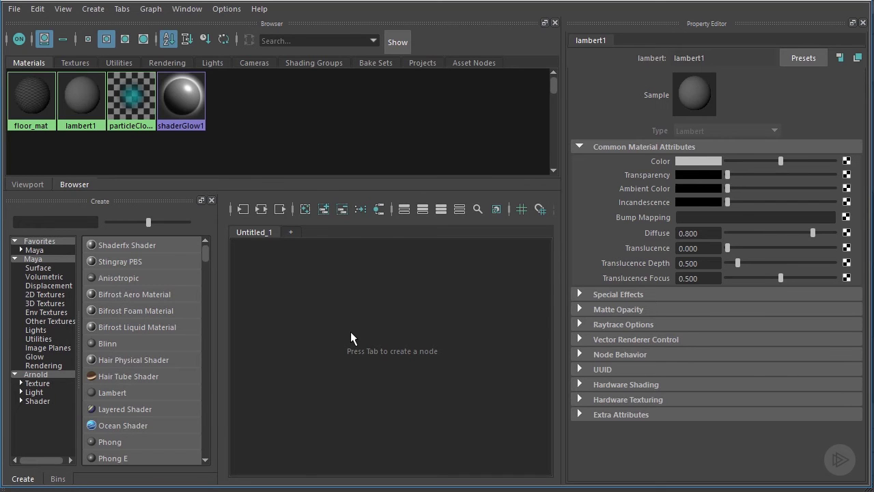
{"action": "left_click", "coordinate": [58, 405]}
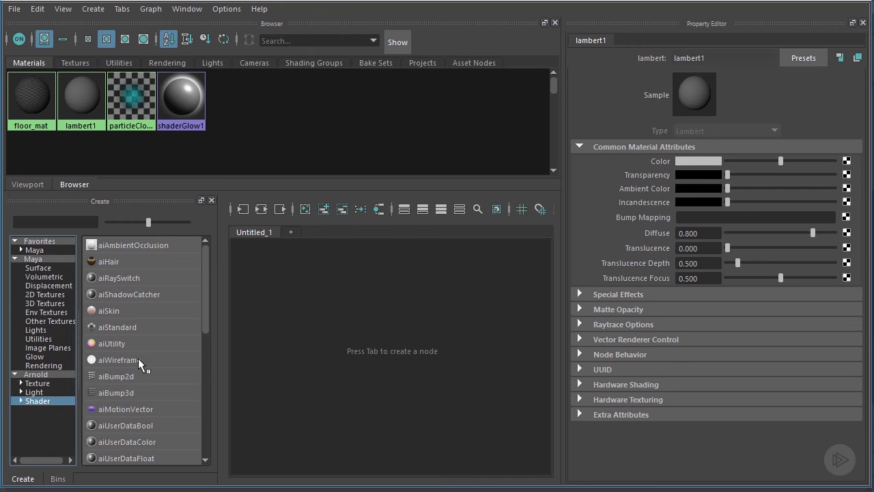
- Create aiStandard2, drop its shading group from the graph, collapse it, and place it below aiStandard1
{"action": "left_click", "coordinate": [132, 323]}
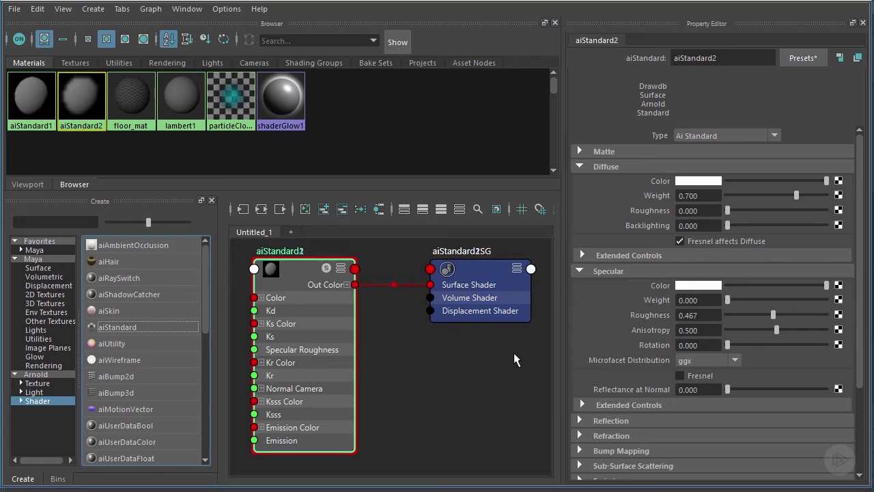
{"action": "left_click", "coordinate": [473, 294]}
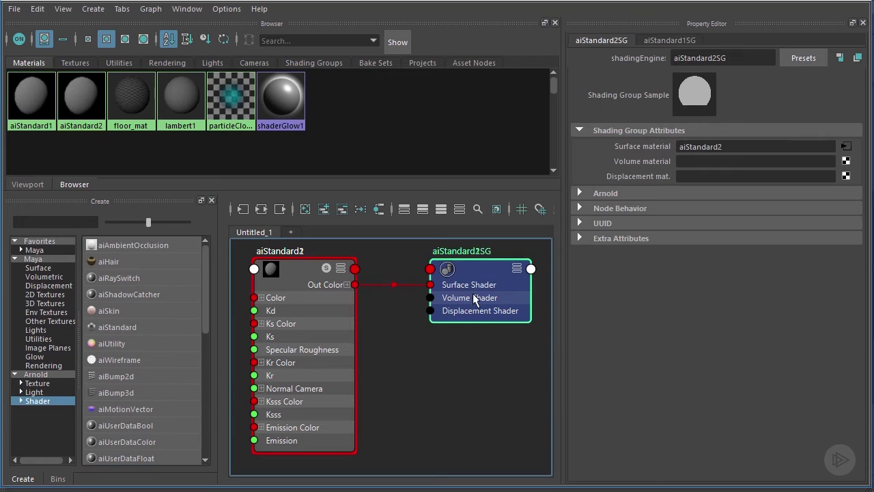
{"action": "left_click", "coordinate": [341, 210]}
{"action": "left_click", "coordinate": [324, 349]}
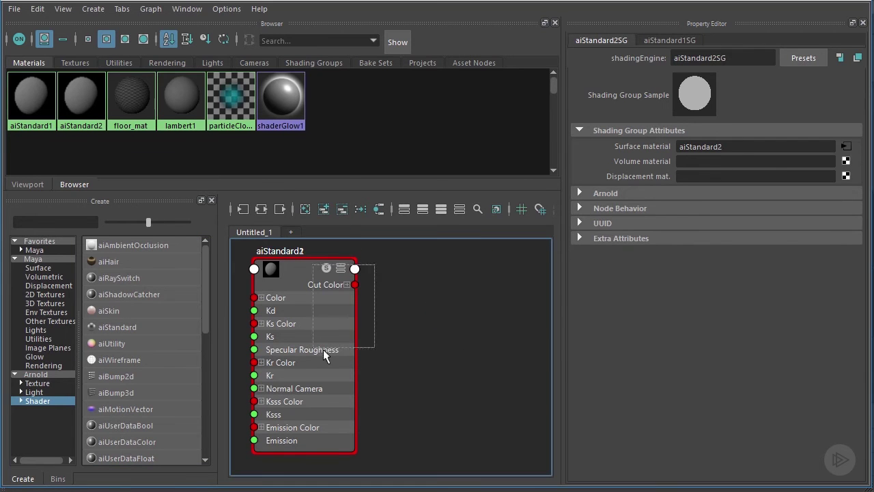
{"action": "left_click", "coordinate": [495, 210]}
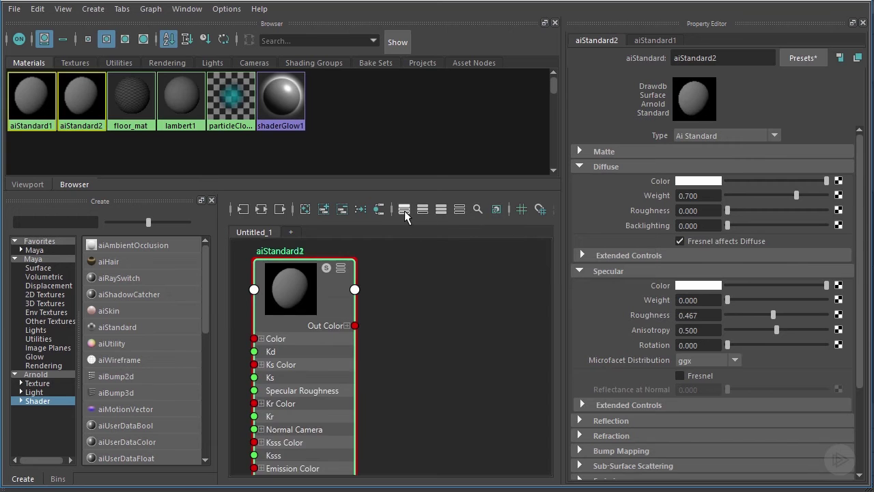
{"action": "left_click", "coordinate": [404, 209]}
{"action": "left_click", "coordinate": [330, 298]}
{"action": "left_click_drag", "start_coordinate": [310, 305], "coordinate": [307, 390]}
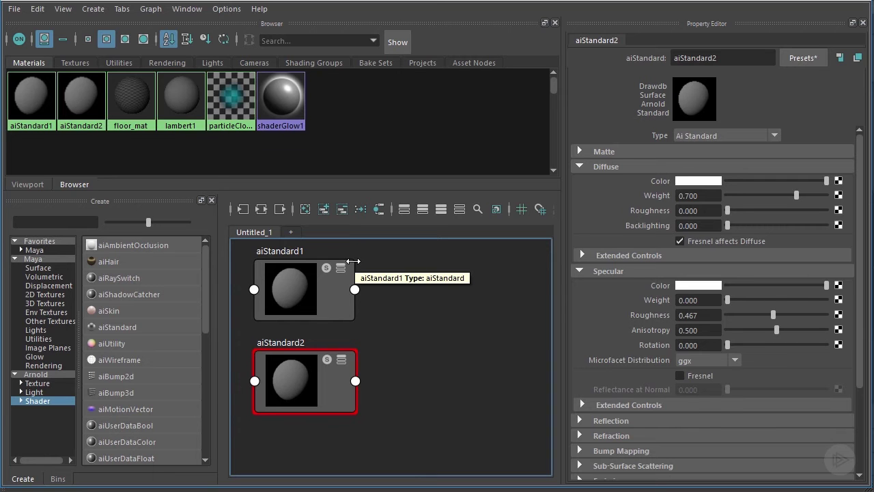
- Apply the Ai_Gold preset to aiStandard1
{"action": "left_click", "coordinate": [326, 304]}
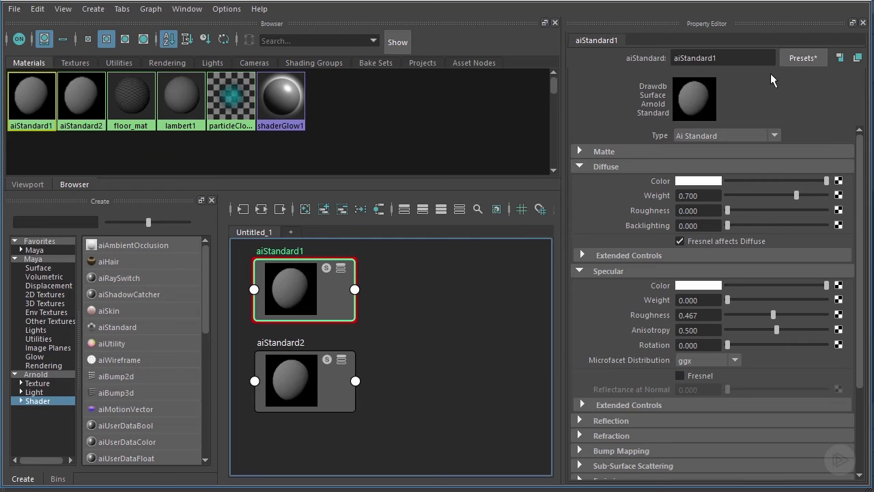
{"action": "left_click", "coordinate": [788, 60]}
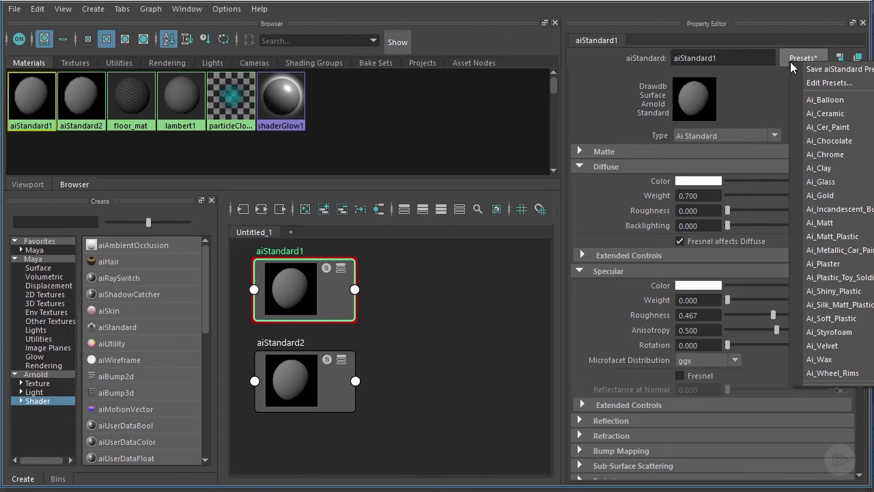
{"action": "mouse_move", "coordinate": [813, 158]}
{"action": "mouse_move", "coordinate": [819, 197]}
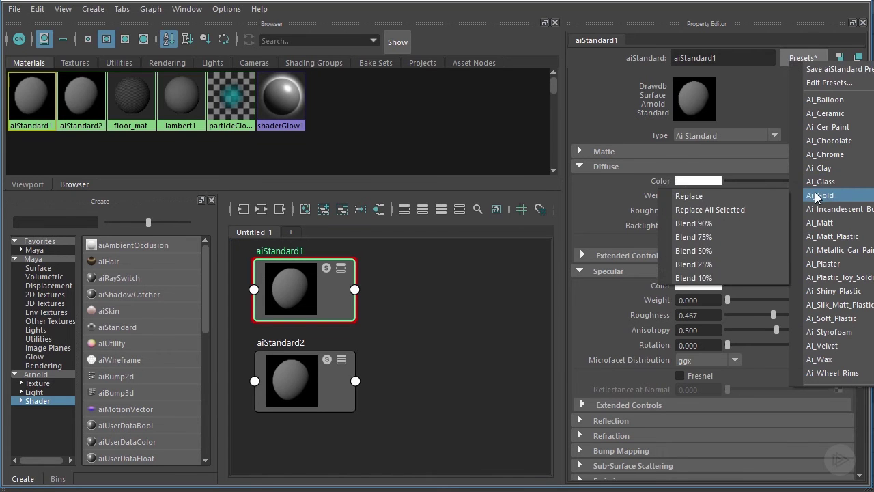
{"action": "left_click", "coordinate": [756, 194]}
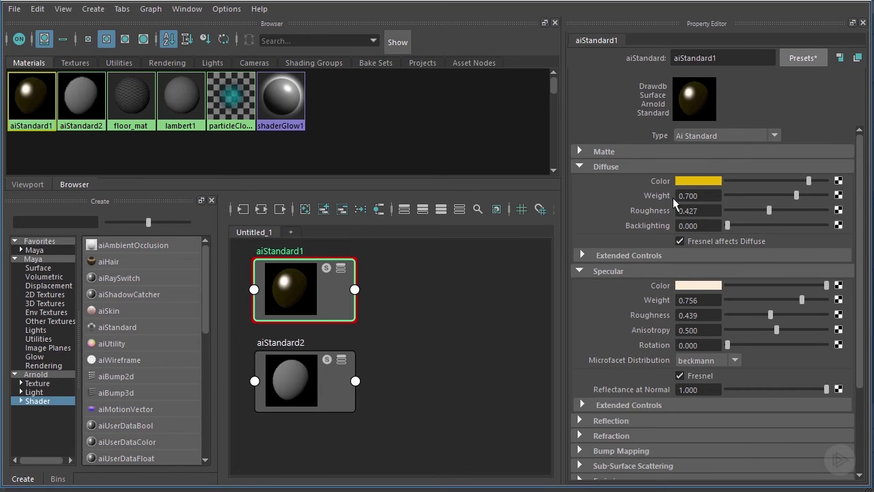
- Apply the metallic car paint preset to aiStandard2
{"action": "left_click", "coordinate": [318, 385]}
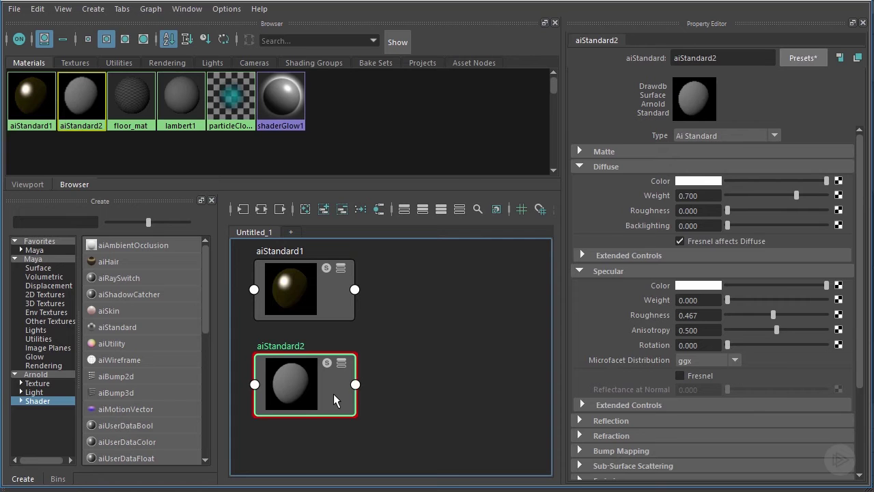
{"action": "left_click", "coordinate": [787, 62]}
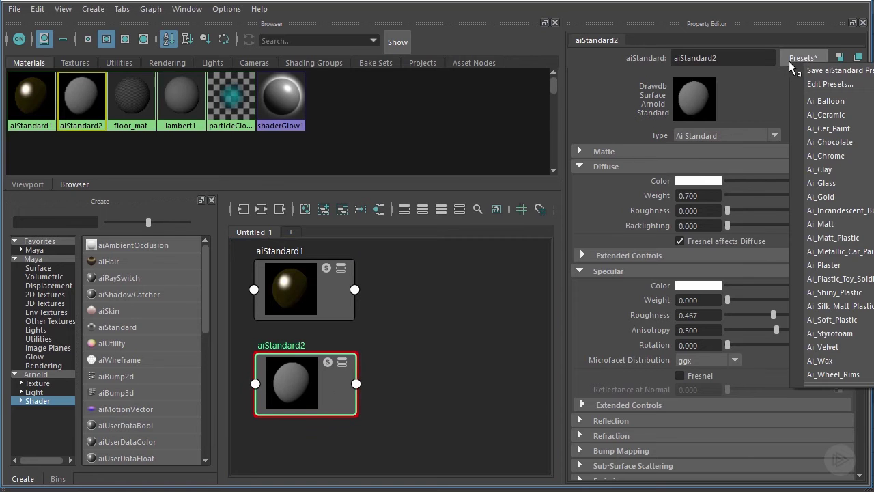
{"action": "mouse_move", "coordinate": [827, 185]}
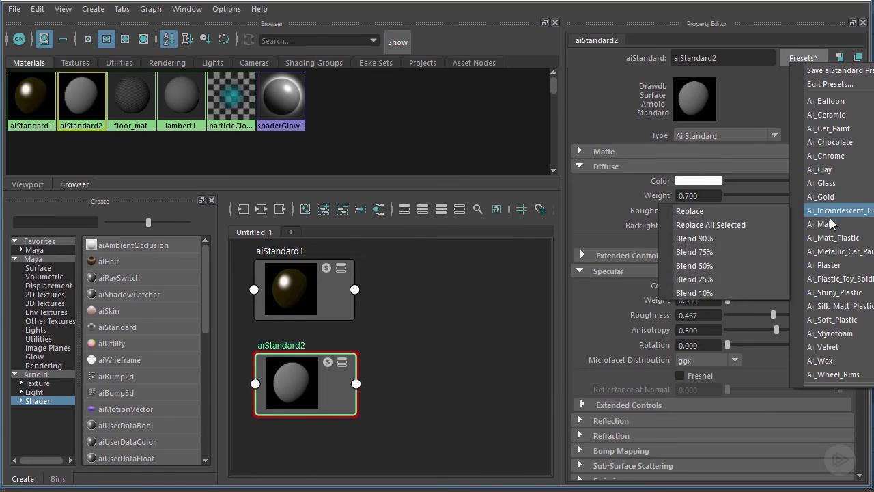
{"action": "mouse_move", "coordinate": [834, 252]}
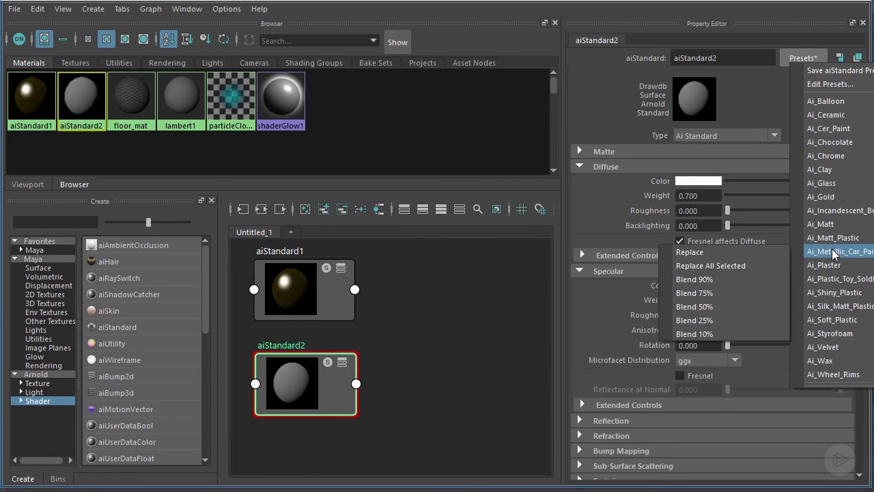
{"action": "left_click", "coordinate": [770, 252]}
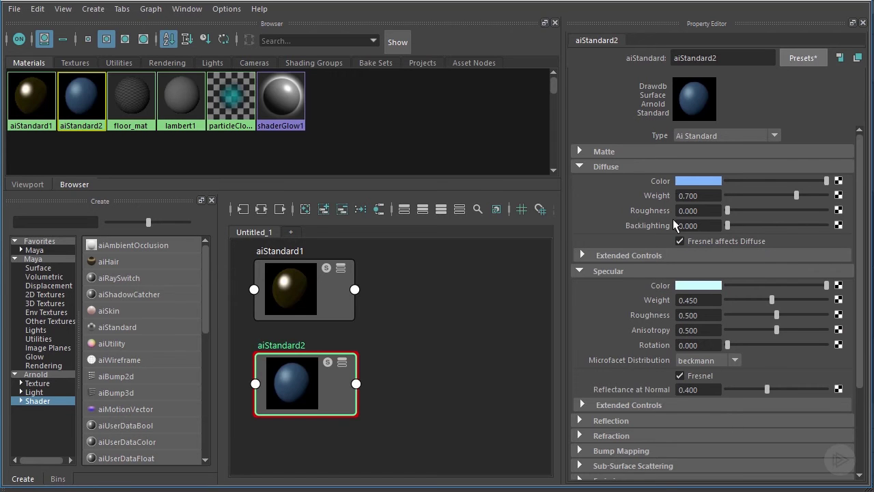
- Shift aiStandard2's diffuse colour from blue to pink and tint its specular colour pale pink
{"action": "left_click", "coordinate": [687, 183]}
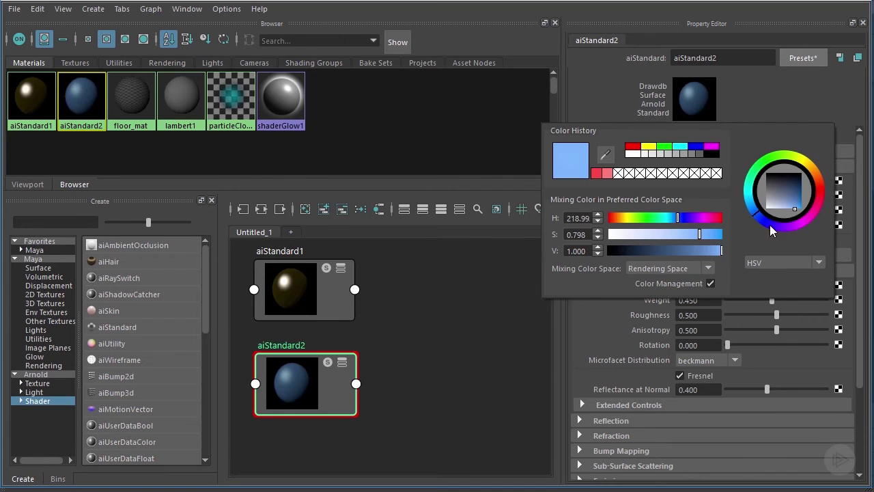
{"action": "left_click_drag", "start_coordinate": [830, 218], "coordinate": [829, 195]}
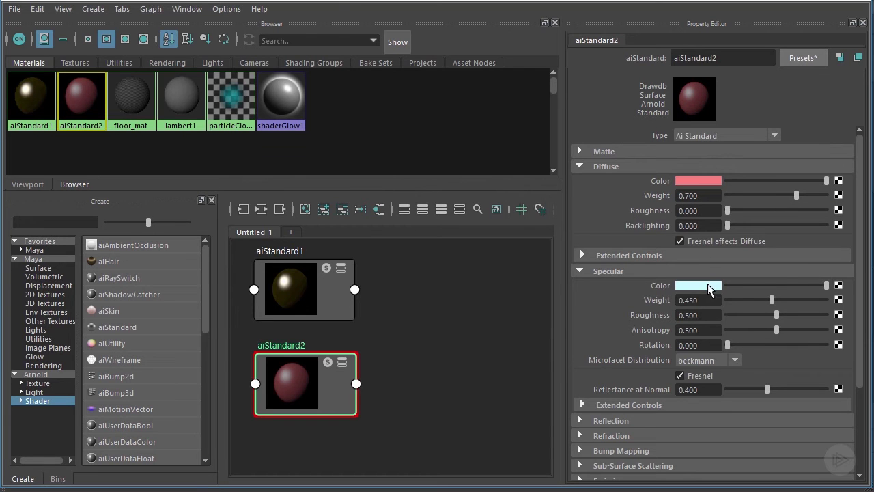
{"action": "left_click", "coordinate": [708, 286]}
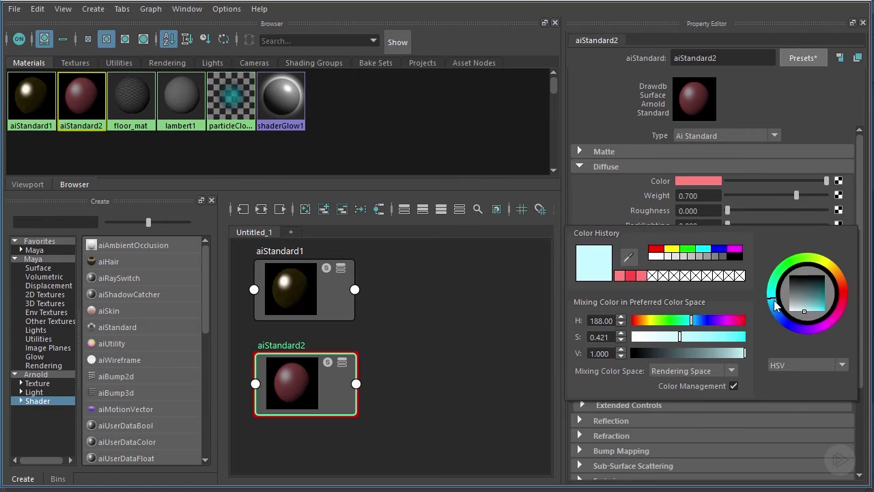
{"action": "mouse_move", "coordinate": [775, 301]}
{"action": "left_mouse_down"}
{"action": "mouse_move", "coordinate": [774, 290]}
{"action": "mouse_move", "coordinate": [810, 254]}
{"action": "mouse_move", "coordinate": [849, 279]}
{"action": "left_mouse_up"}
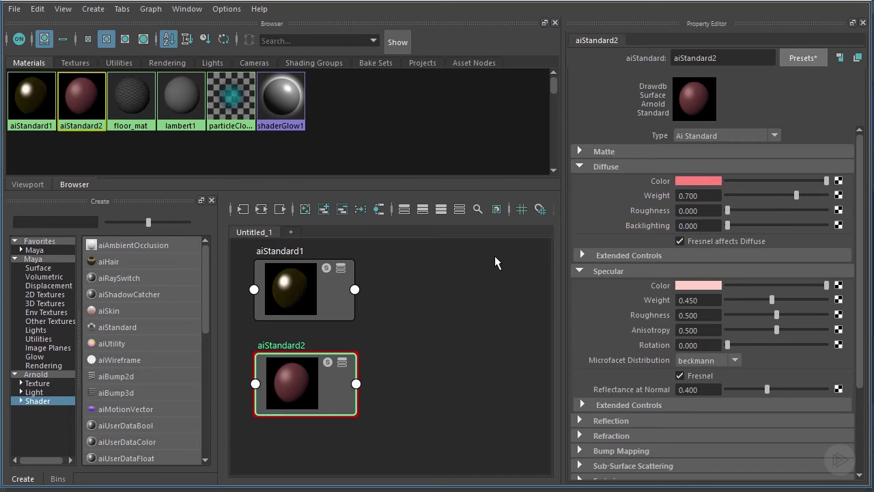
- Deselect the graph nodes and list the Maya utility nodes, scrolling down toward Condition
{"action": "left_click", "coordinate": [446, 298]}
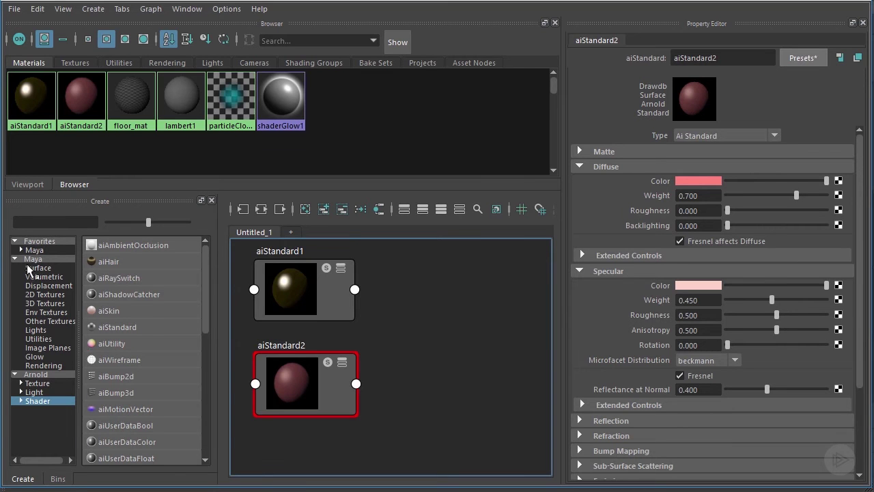
{"action": "left_click", "coordinate": [44, 340]}
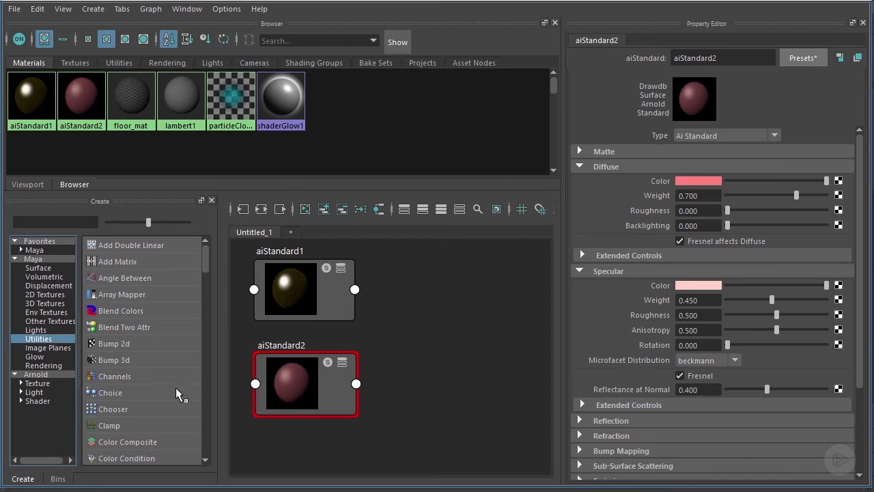
{"action": "scroll", "coordinate": [161, 376], "scroll_direction": "down", "scroll_amount": 3}
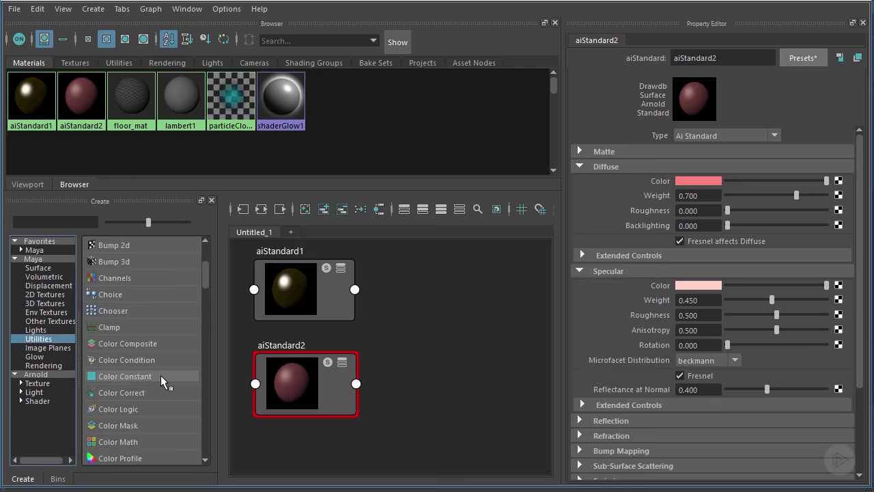
{"action": "scroll", "coordinate": [161, 381], "scroll_direction": "down", "scroll_amount": 1}
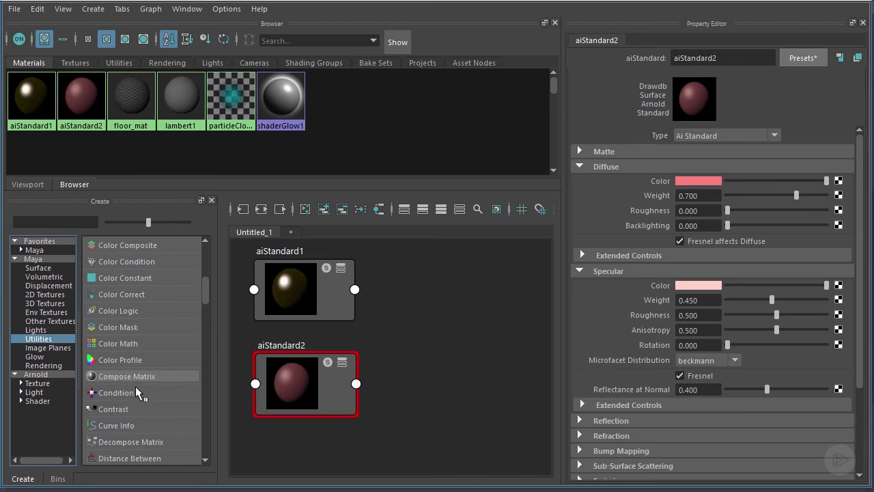
- Create the condition1 node and nudge it slightly up in the graph
{"action": "left_click", "coordinate": [134, 392]}
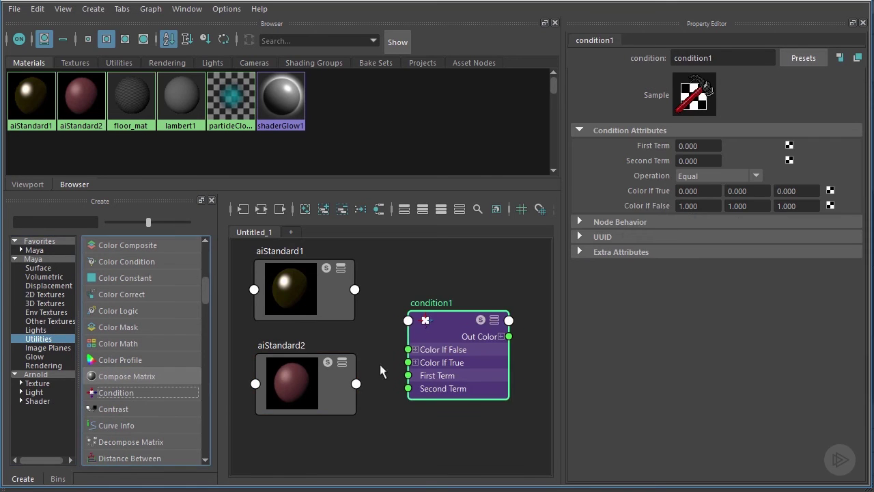
{"action": "left_click_drag", "start_coordinate": [443, 330], "coordinate": [444, 312]}
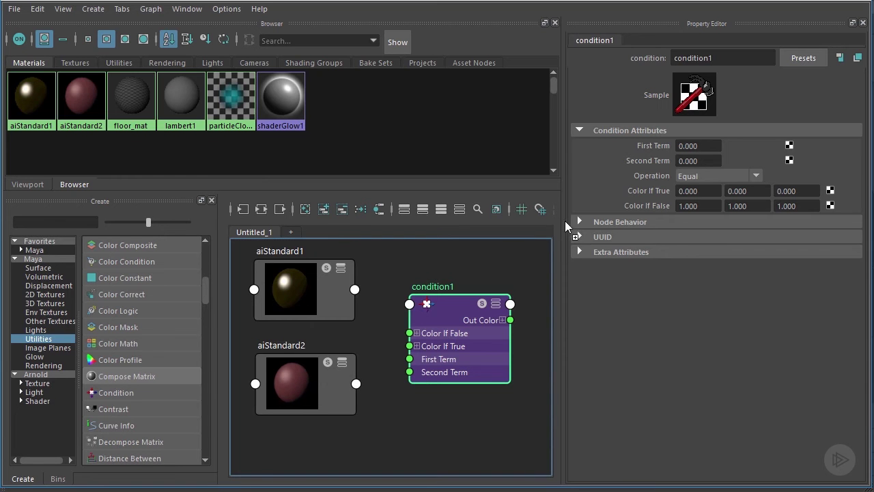
- Connect aiStandard2's outColor to condition1's colorIfTrue through the Connection Editor
{"action": "middle_click_drag", "start_coordinate": [565, 221], "coordinate": [616, 188]}
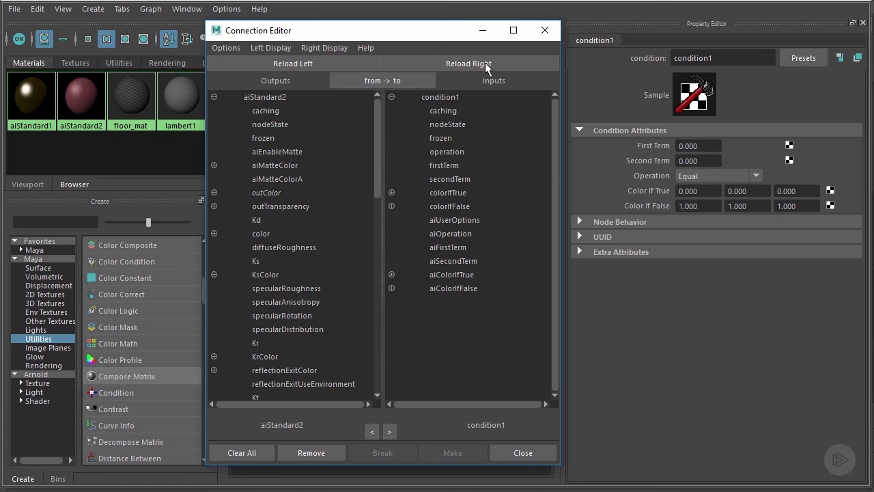
{"action": "left_click_drag", "start_coordinate": [425, 39], "coordinate": [733, 48]}
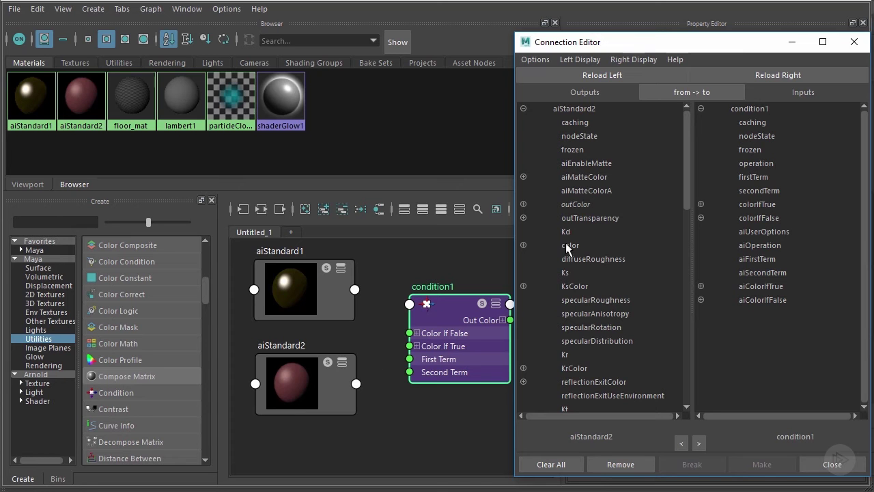
{"action": "left_click", "coordinate": [578, 204]}
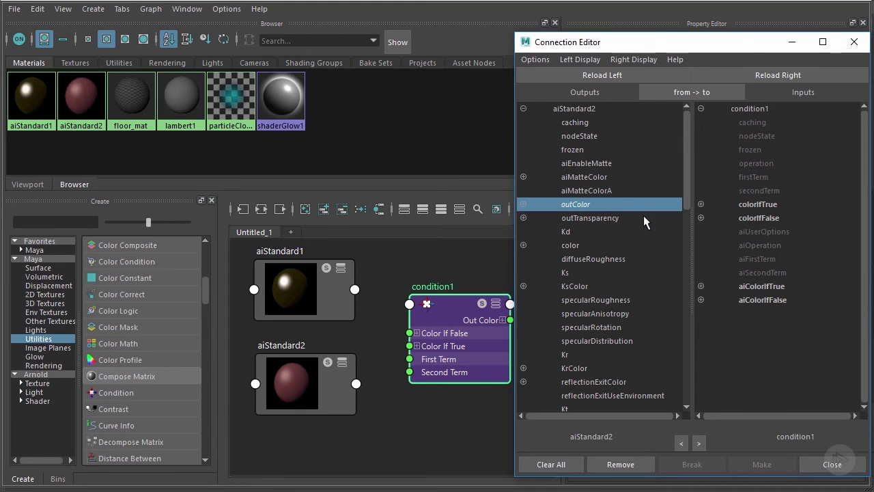
{"action": "left_click_drag", "start_coordinate": [673, 45], "coordinate": [291, 51]}
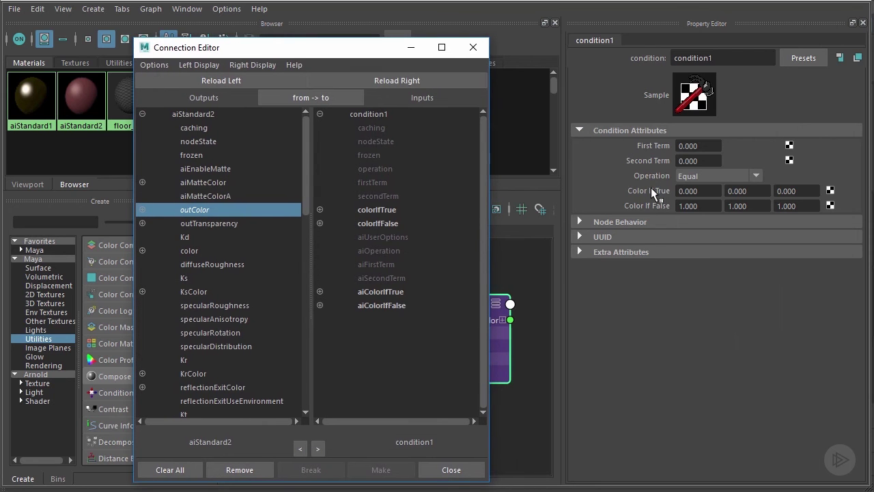
{"action": "left_click", "coordinate": [386, 211]}
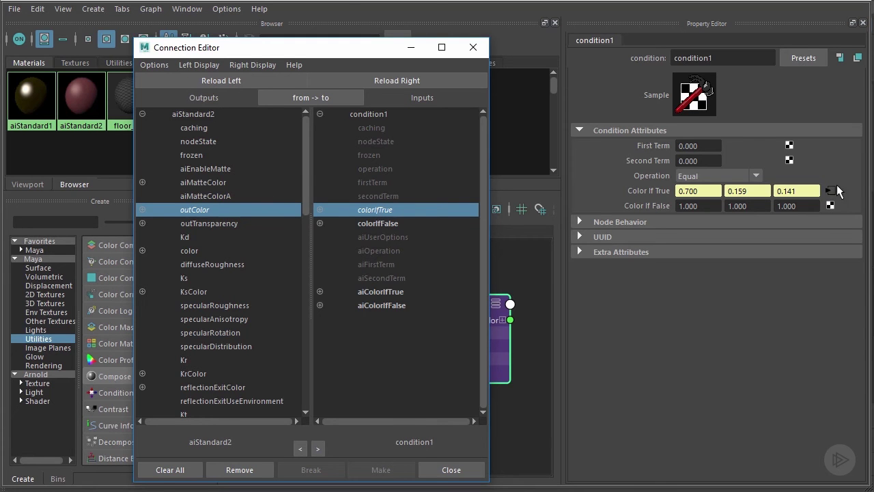
{"action": "left_click", "coordinate": [449, 469]}
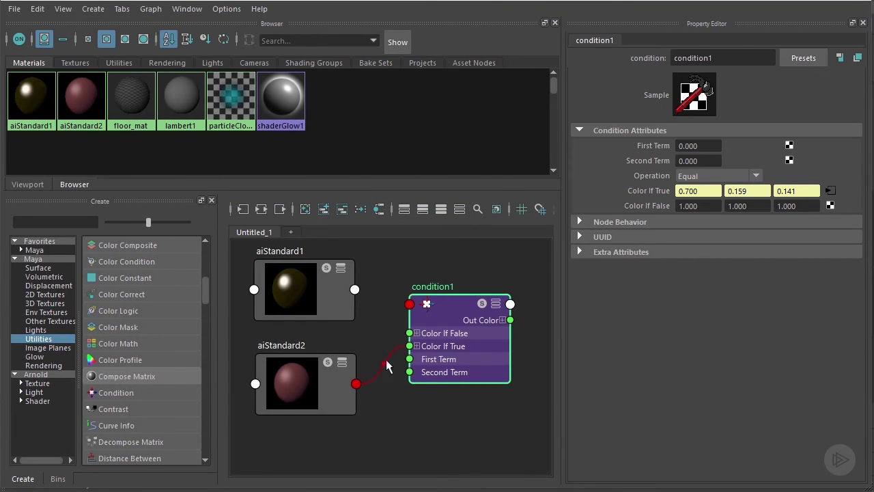
- Wire aiStandard1's outColor into condition1's colorIfFalse through the Connection Editor
{"action": "left_click", "coordinate": [444, 329]}
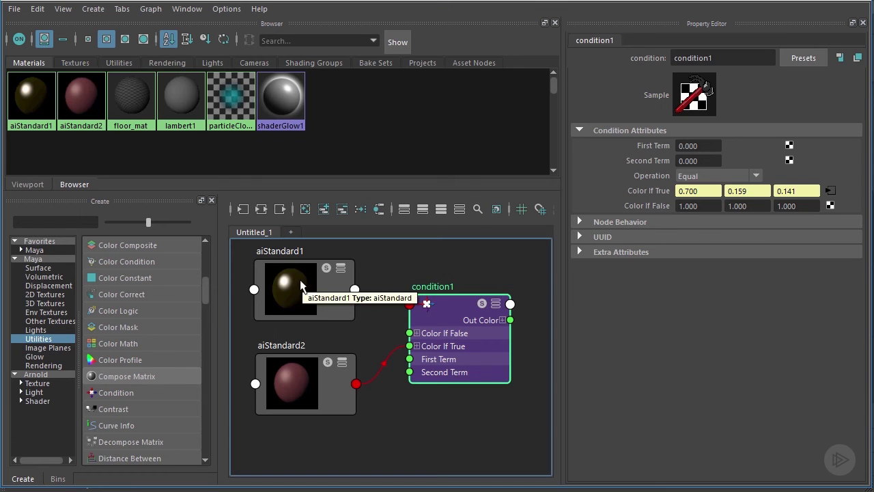
{"action": "middle_click_drag", "start_coordinate": [301, 287], "coordinate": [389, 300]}
{"action": "middle_click_drag", "start_coordinate": [605, 214], "coordinate": [619, 208]}
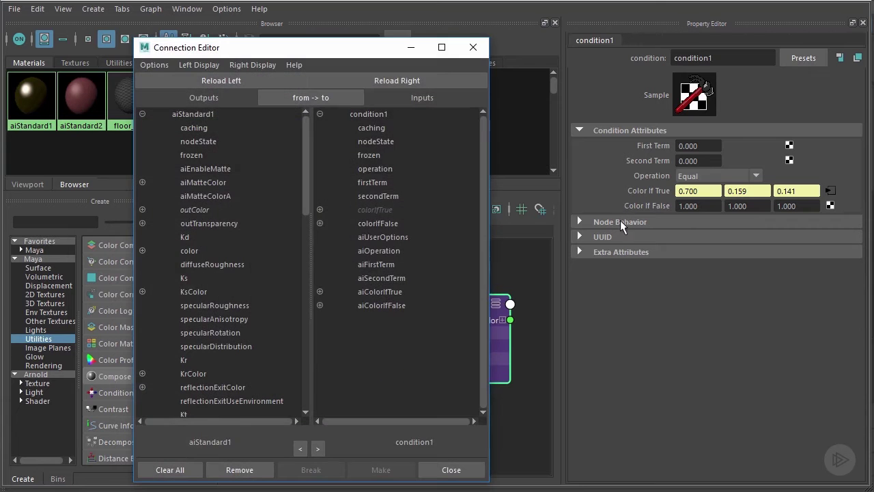
{"action": "left_click", "coordinate": [213, 210]}
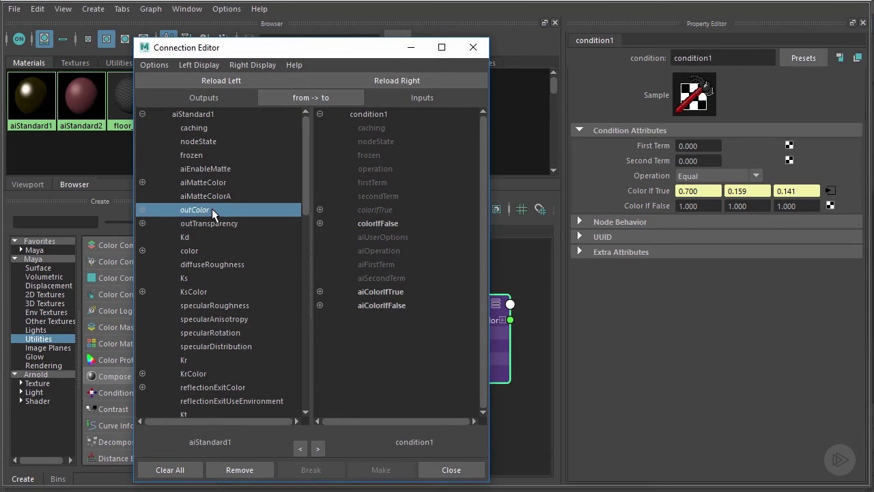
{"action": "left_click", "coordinate": [389, 223]}
{"action": "left_click", "coordinate": [429, 470]}
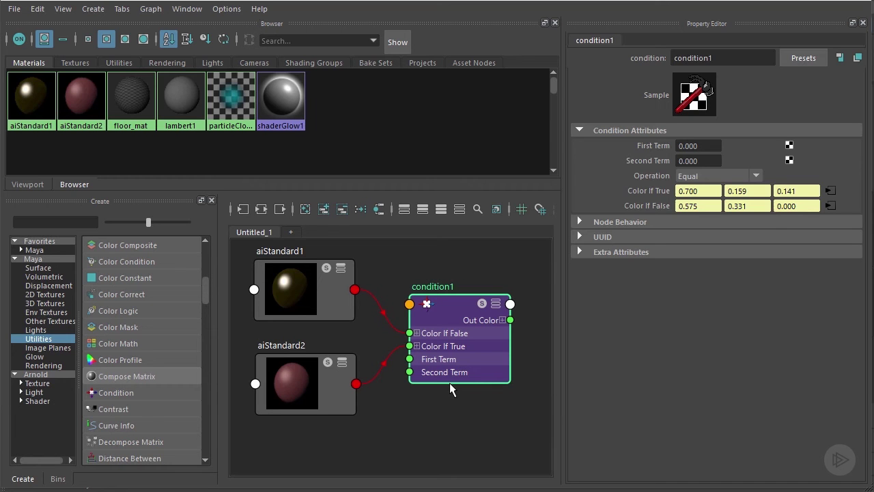
- Expand aiStandard1 and aiStandard2 to show their ports, then rearrange them and condition1 in the graph
{"action": "left_click", "coordinate": [339, 268]}
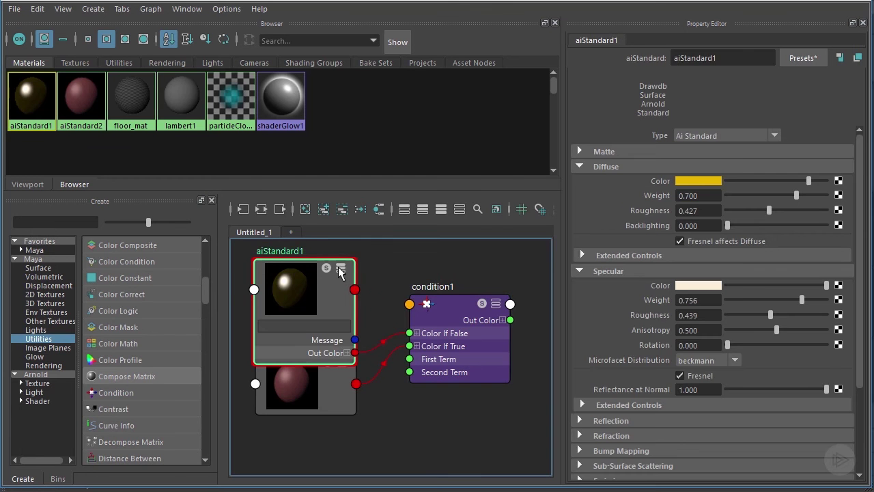
{"action": "left_click_drag", "start_coordinate": [328, 387], "coordinate": [332, 405]}
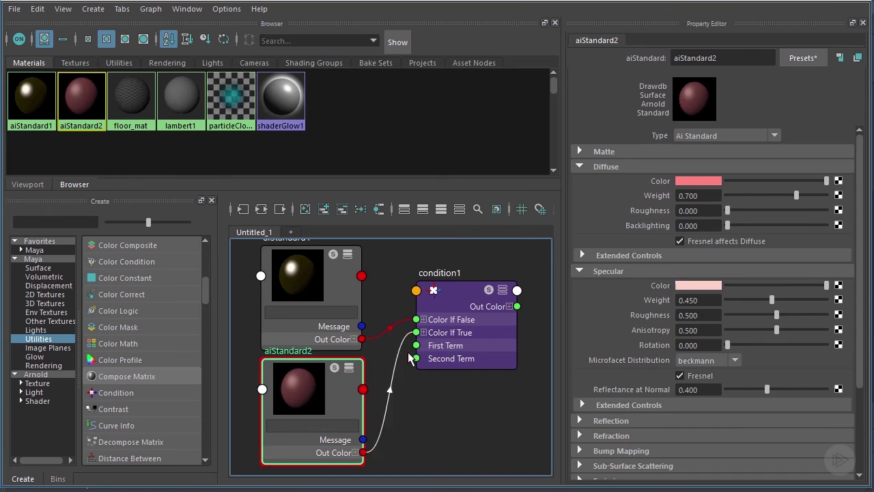
{"action": "left_click_drag", "start_coordinate": [435, 340], "coordinate": [456, 375]}
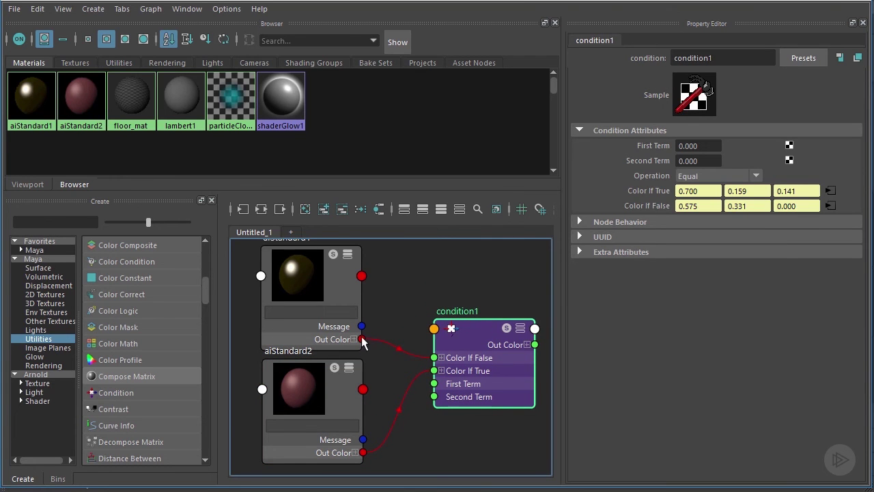
{"action": "left_click_drag", "start_coordinate": [362, 339], "coordinate": [434, 357]}
{"action": "scroll", "coordinate": [437, 362], "scroll_direction": "down", "scroll_amount": 2}
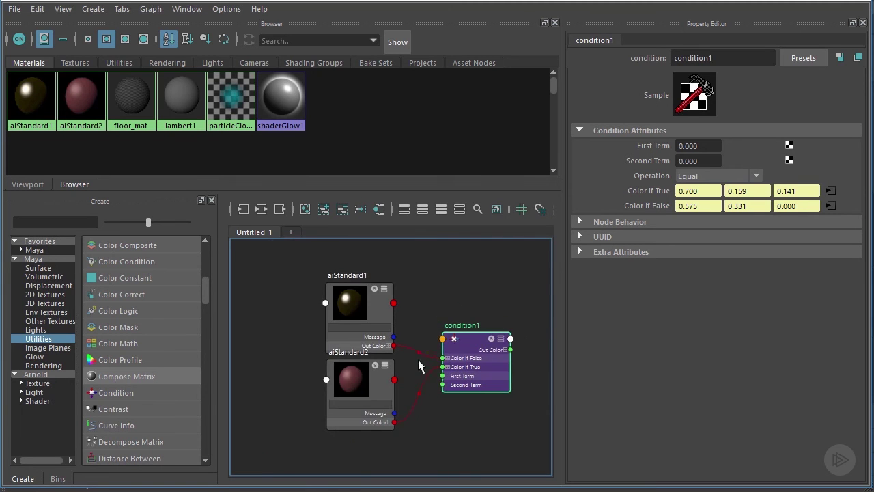
{"action": "middle_click_drag", "start_coordinate": [418, 359], "coordinate": [362, 344], "text": "alt"}
{"action": "left_click", "coordinate": [314, 294]}
{"action": "middle_click_drag", "start_coordinate": [313, 295], "coordinate": [313, 284], "text": "alt"}
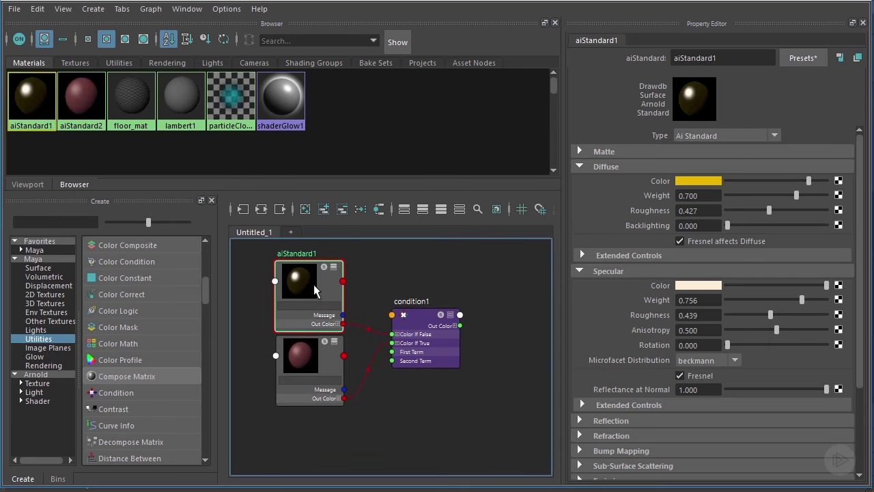
{"action": "left_click_drag", "start_coordinate": [314, 284], "coordinate": [314, 273]}
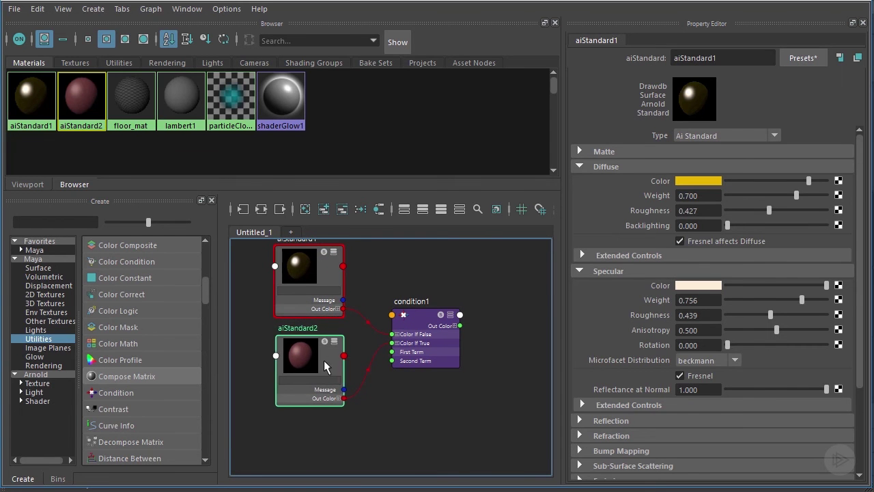
{"action": "left_click_drag", "start_coordinate": [324, 360], "coordinate": [321, 359]}
{"action": "left_click_drag", "start_coordinate": [421, 346], "coordinate": [443, 345]}
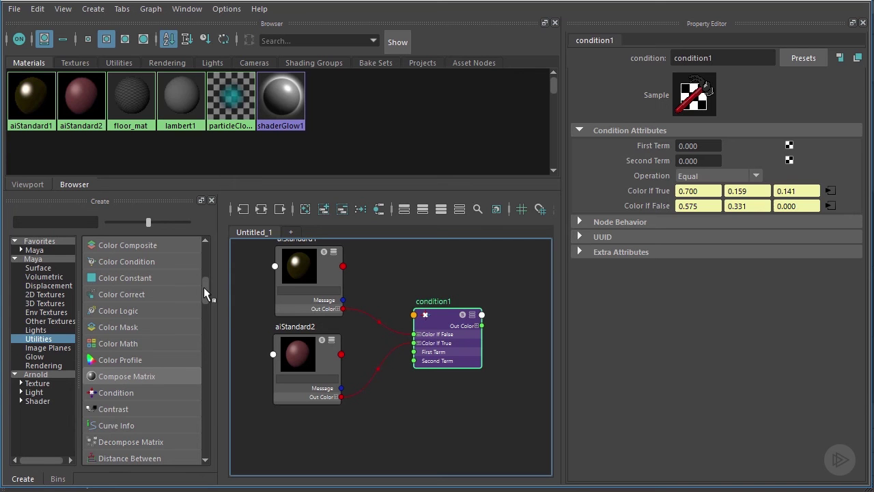
- Add a Sampler Info node, samplerInfo1, and place it below condition1
{"action": "left_click_drag", "start_coordinate": [203, 287], "coordinate": [212, 401]}
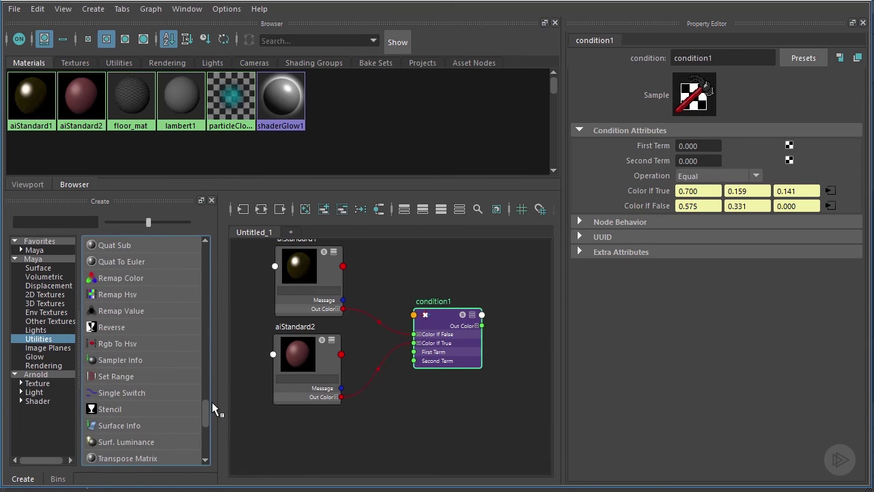
{"action": "left_click", "coordinate": [137, 360]}
{"action": "left_click_drag", "start_coordinate": [396, 326], "coordinate": [388, 373]}
{"action": "left_click_drag", "start_coordinate": [466, 327], "coordinate": [499, 303]}
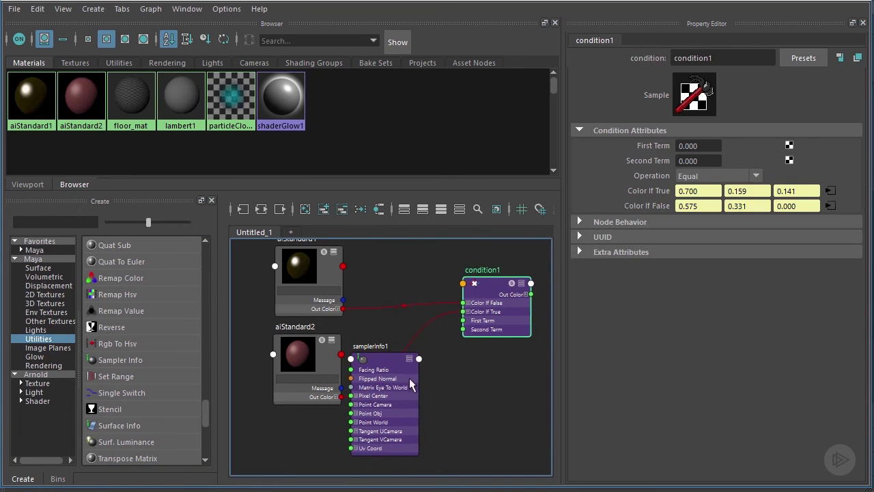
{"action": "left_click_drag", "start_coordinate": [400, 382], "coordinate": [418, 402]}
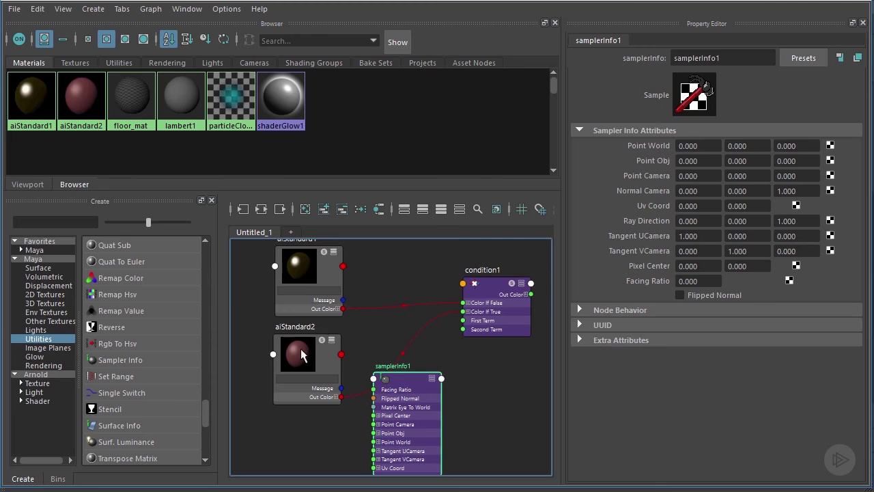
- Move both aiStandard nodes up and left, then show condition1's attributes
{"action": "left_click_drag", "start_coordinate": [253, 366], "coordinate": [290, 287]}
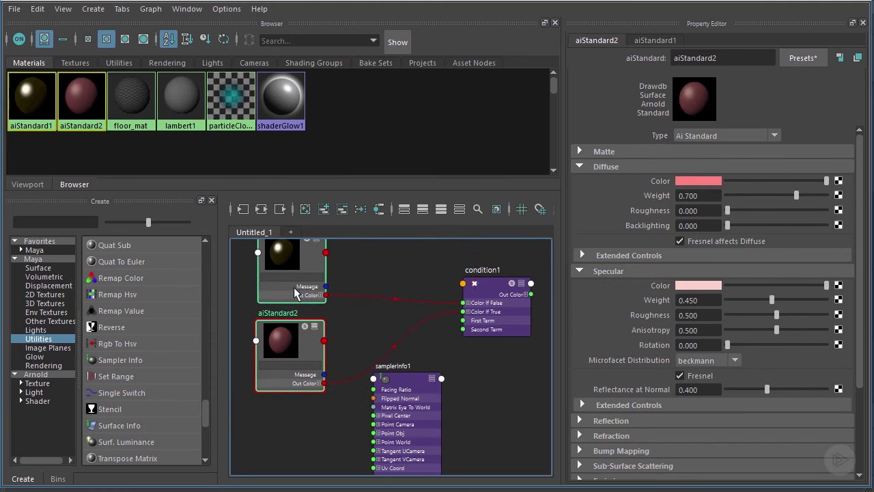
{"action": "left_click_drag", "start_coordinate": [401, 388], "coordinate": [402, 377]}
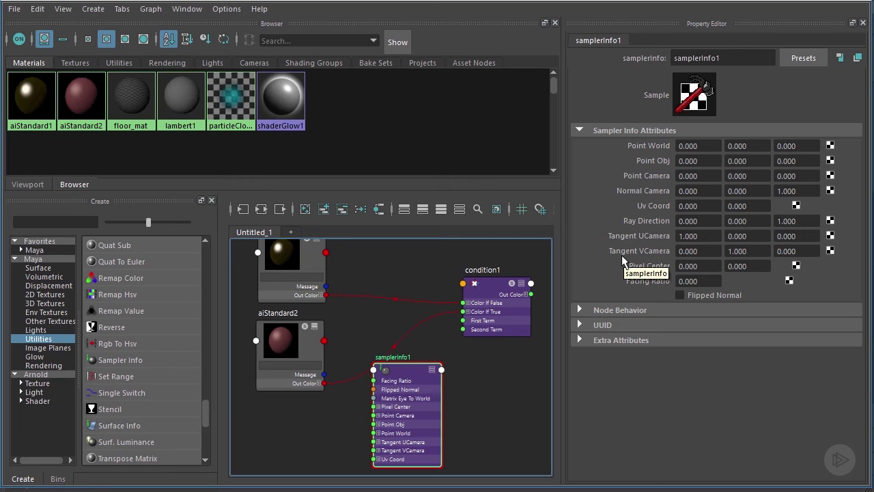
{"action": "left_click", "coordinate": [498, 293]}
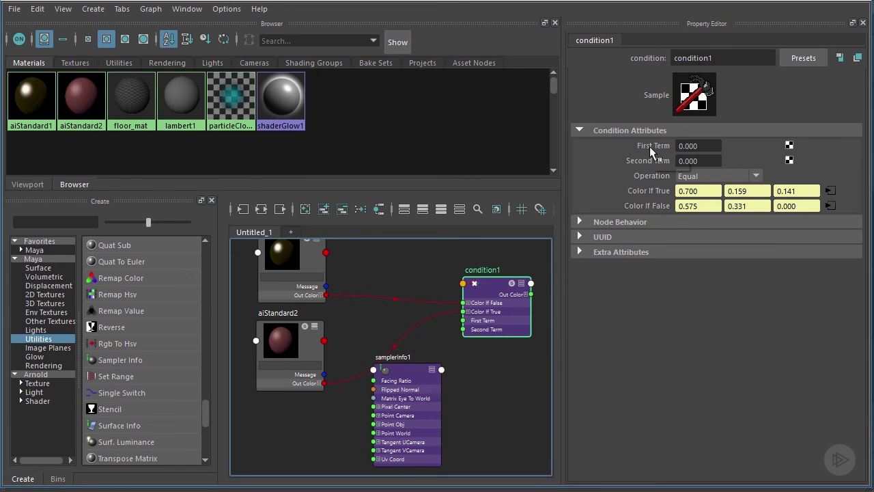
- Link samplerInfo1's flippedNormal to condition1's firstTerm in the Connection Editor
{"action": "middle_click_drag", "start_coordinate": [408, 370], "coordinate": [624, 145]}
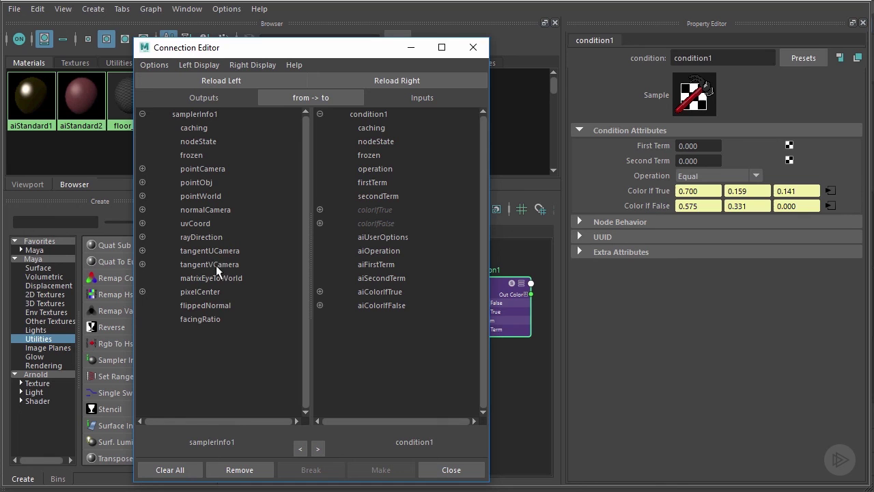
{"action": "left_click", "coordinate": [218, 305]}
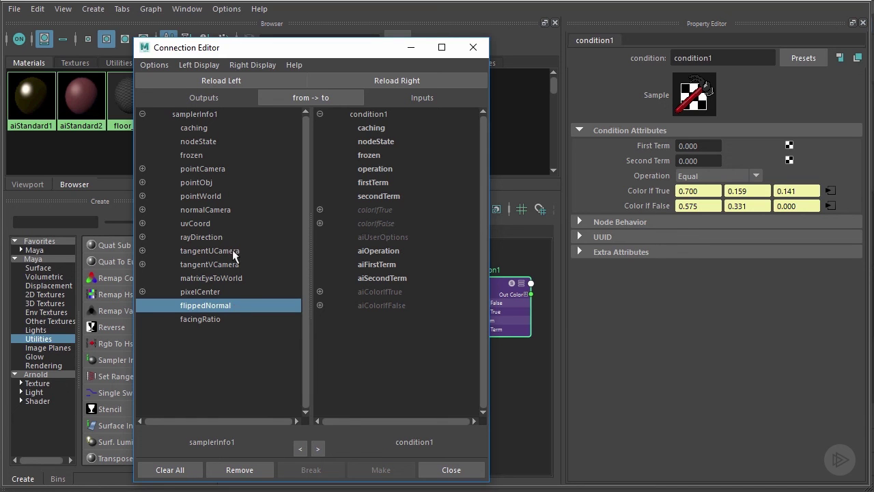
{"action": "left_click", "coordinate": [366, 181]}
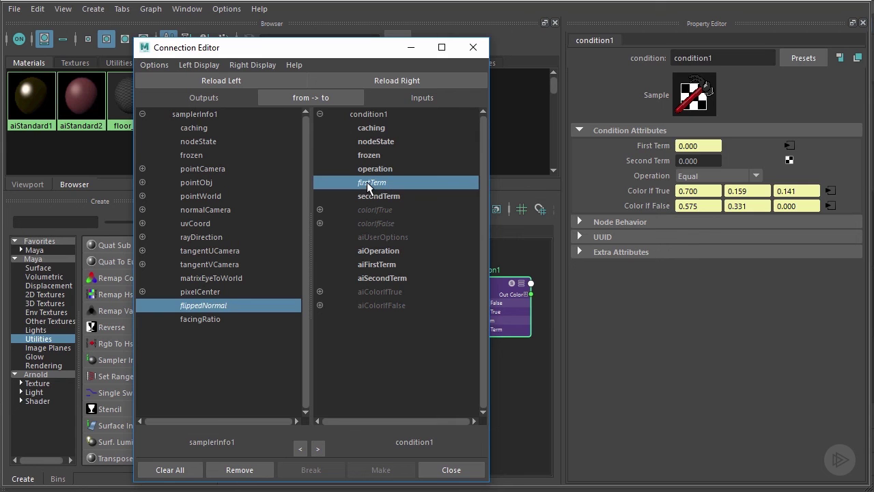
{"action": "left_click", "coordinate": [451, 470]}
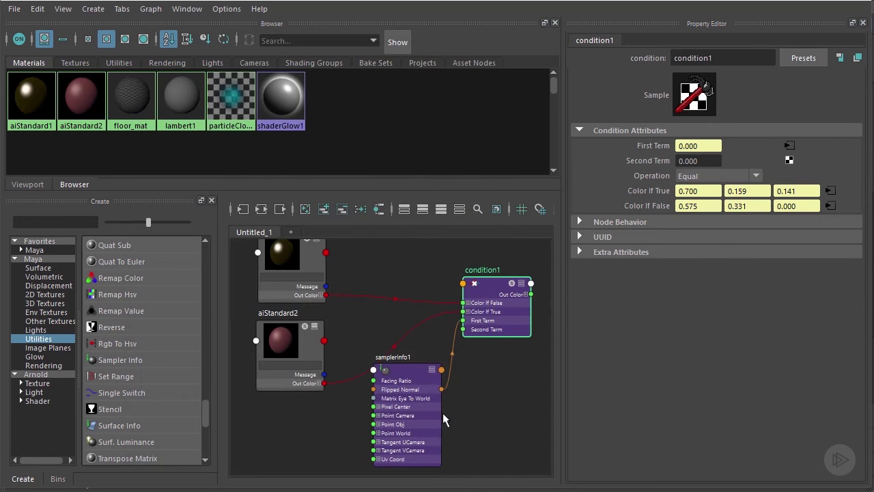
- Rearrange condition1 and samplerInfo1 neatly in the node graph
{"action": "left_click_drag", "start_coordinate": [493, 327], "coordinate": [511, 335]}
{"action": "left_click_drag", "start_coordinate": [417, 420], "coordinate": [398, 418]}
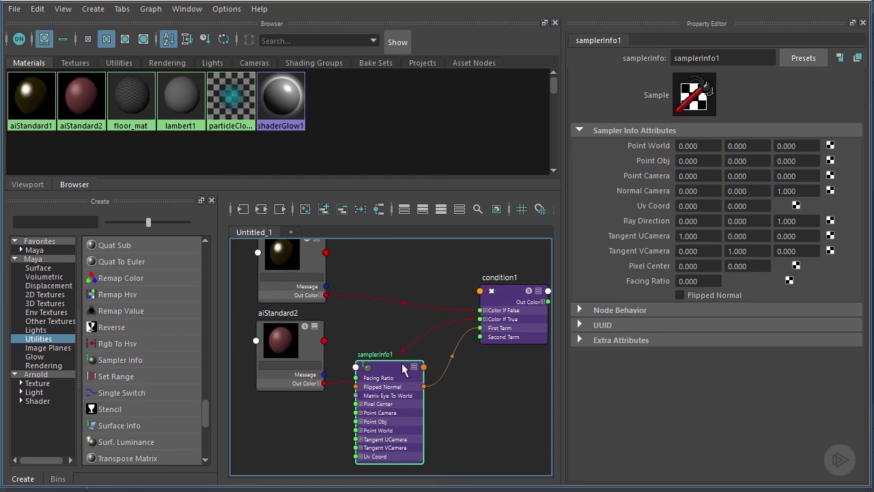
{"action": "left_click", "coordinate": [437, 325]}
- Shift condition1 and aiStandard1 into alignment and zoom out to frame the whole network
{"action": "left_click_drag", "start_coordinate": [504, 307], "coordinate": [486, 306]}
{"action": "right_click_drag", "start_coordinate": [499, 325], "coordinate": [437, 314], "text": "alt"}
{"action": "middle_click_drag", "start_coordinate": [437, 314], "coordinate": [419, 301], "text": "alt"}
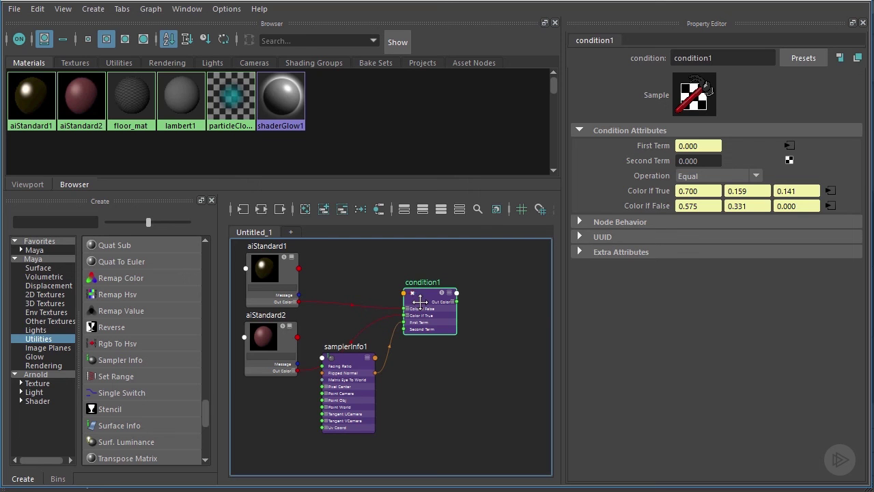
{"action": "left_click", "coordinate": [271, 275]}
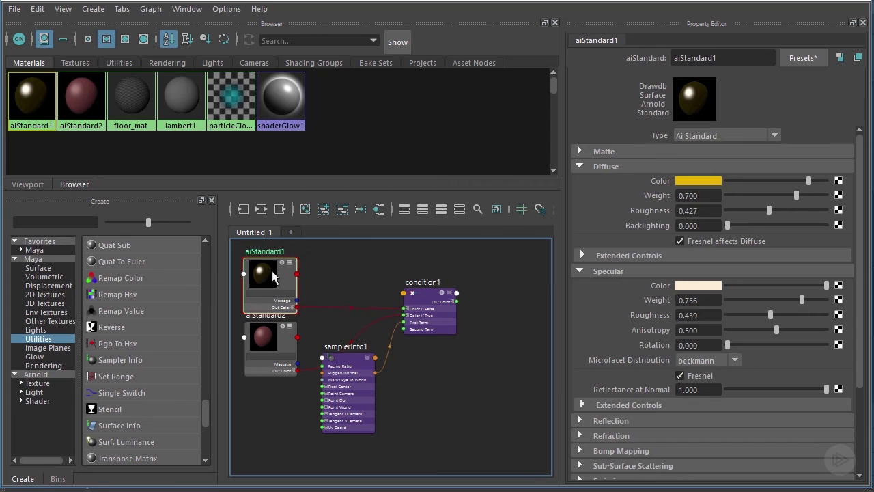
{"action": "left_click_drag", "start_coordinate": [273, 276], "coordinate": [276, 268]}
{"action": "left_click_drag", "start_coordinate": [427, 304], "coordinate": [426, 305]}
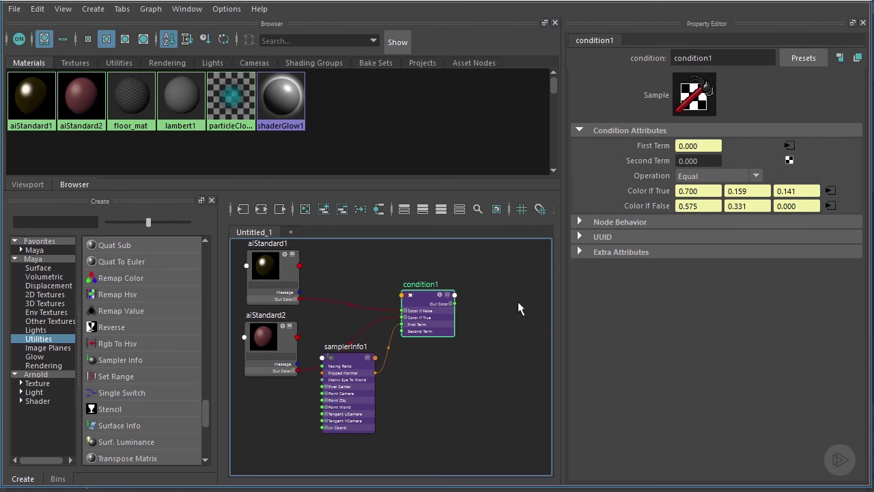
- Create a Surface Shader, drop its shading group from the graph, and place it beside condition1
{"action": "left_click", "coordinate": [41, 268]}
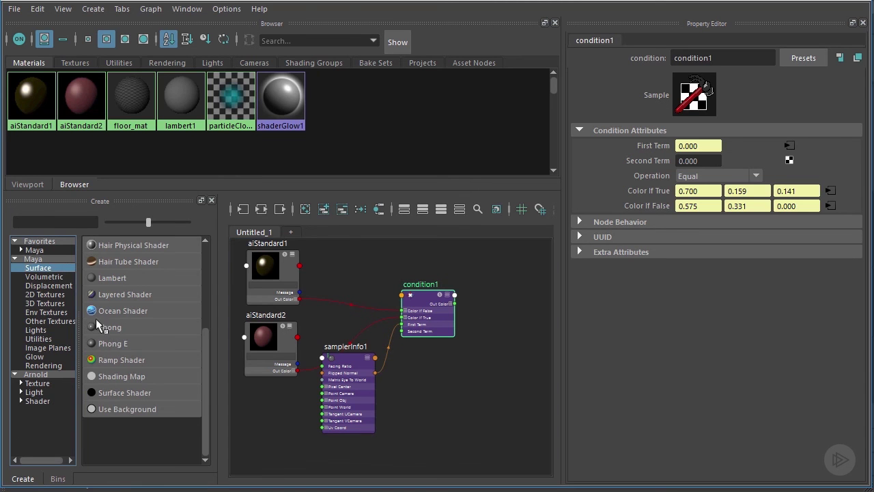
{"action": "left_click", "coordinate": [131, 391]}
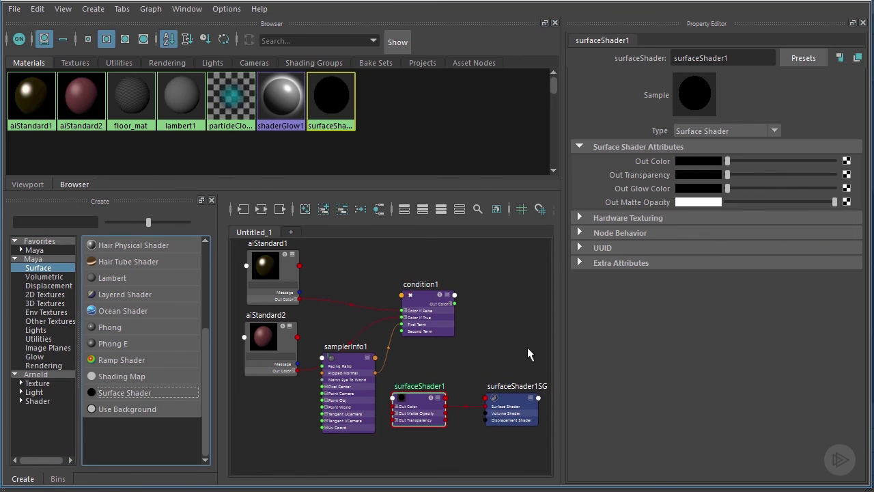
{"action": "left_click_drag", "start_coordinate": [527, 355], "coordinate": [472, 420]}
{"action": "left_click", "coordinate": [342, 209]}
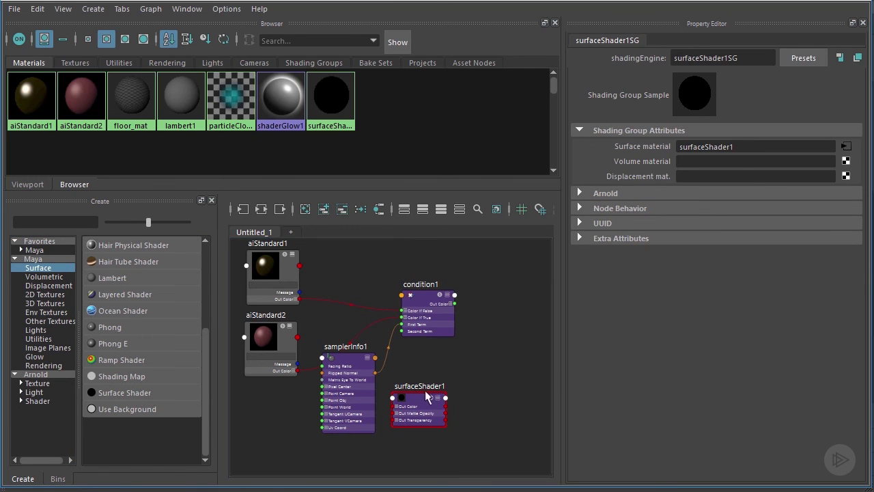
{"action": "left_click_drag", "start_coordinate": [424, 396], "coordinate": [505, 304]}
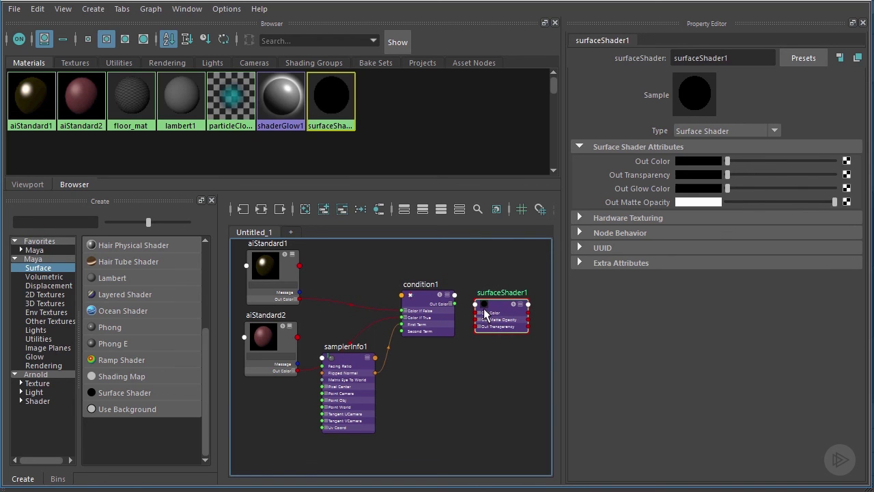
{"action": "scroll", "coordinate": [484, 313], "scroll_direction": "up", "scroll_amount": 5}
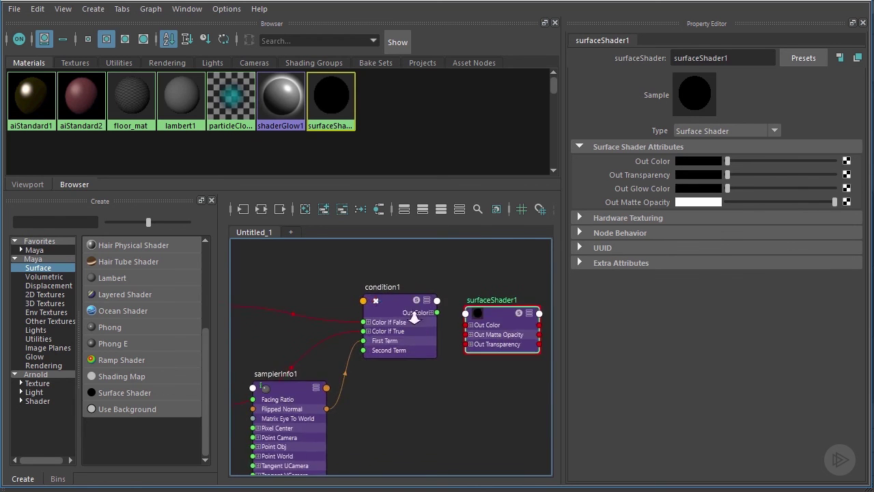
{"action": "middle_click_drag", "start_coordinate": [470, 335], "coordinate": [418, 335], "text": "alt"}
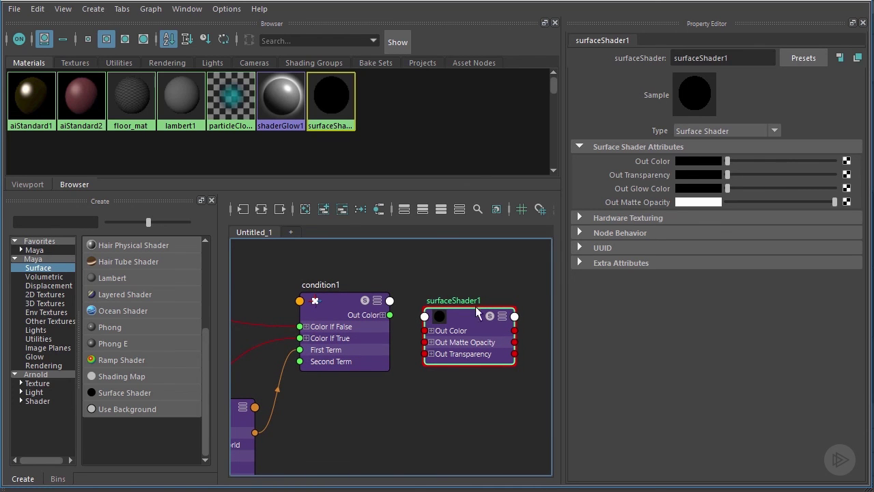
- Feed condition1's Out Color into the surface shader's Out Color and rename it doubleSided
{"action": "middle_click_drag", "start_coordinate": [383, 315], "coordinate": [616, 164]}
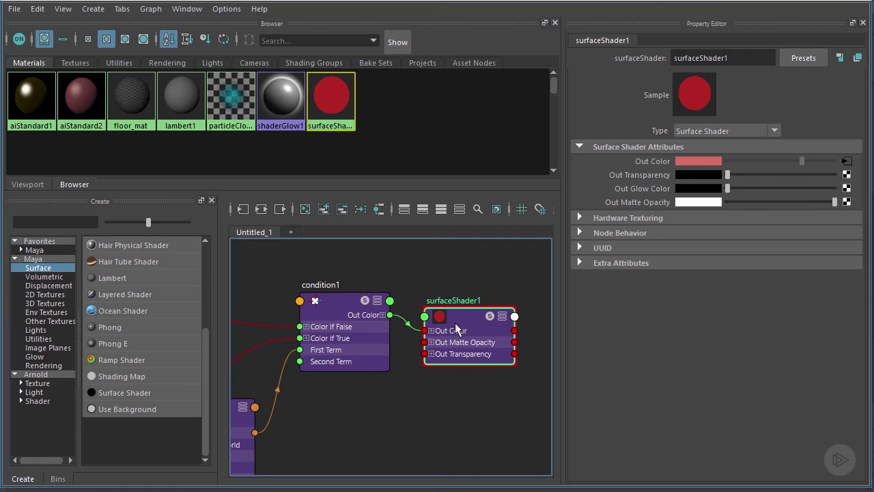
{"action": "left_click_drag", "start_coordinate": [456, 328], "coordinate": [463, 320]}
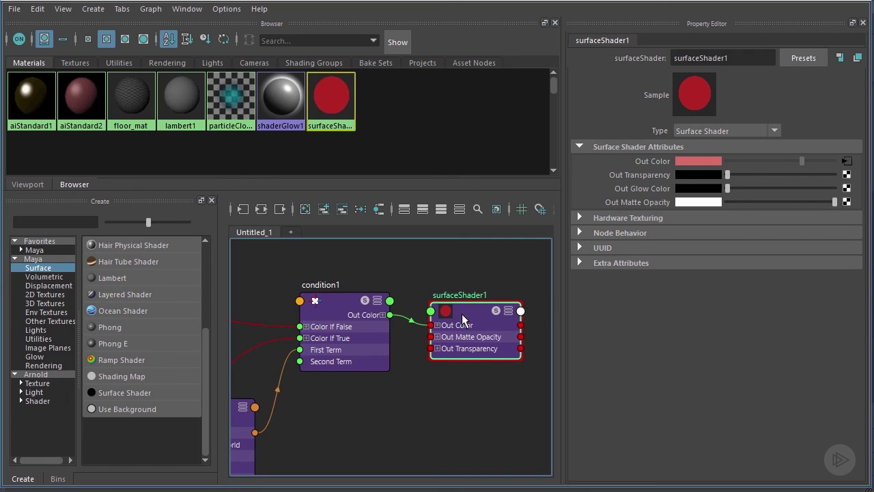
{"action": "left_click_drag", "start_coordinate": [743, 59], "coordinate": [673, 59]}
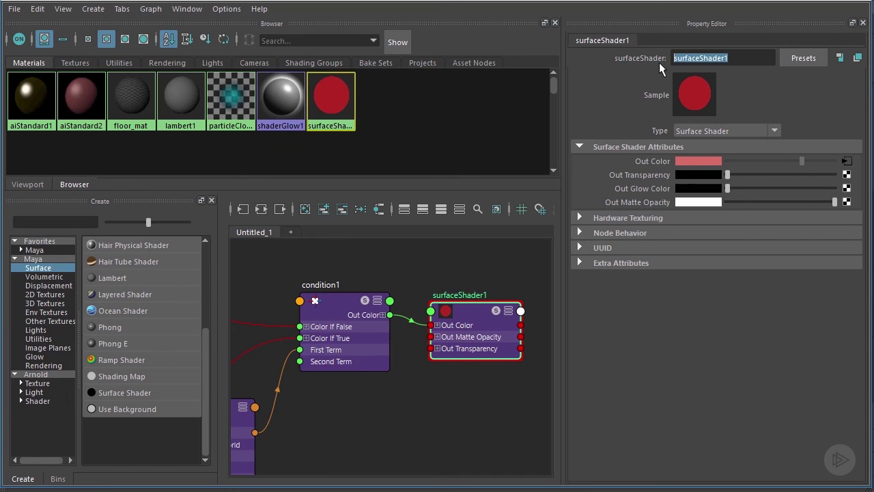
{"action": "type", "text": "doubleSided"}
{"action": "key", "text": "Return"}
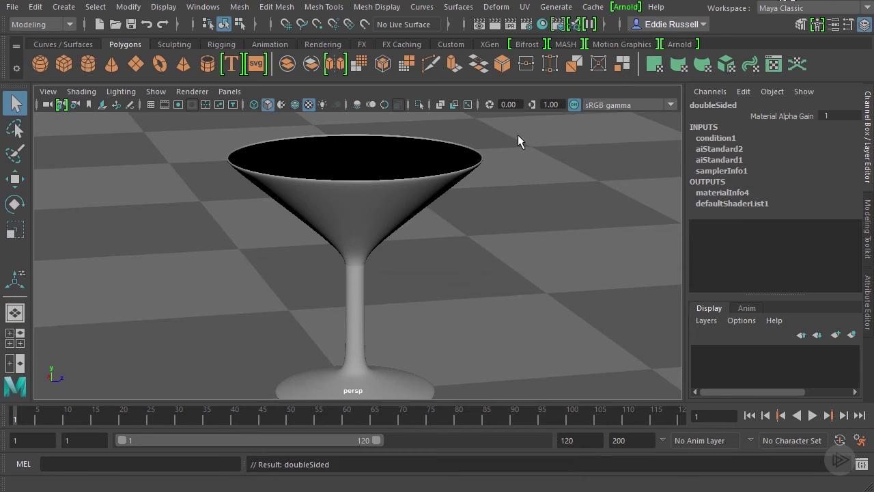
- Assign the existing doubleSided material to the martini glass, then deselect it
{"action": "left_click", "coordinate": [392, 199]}
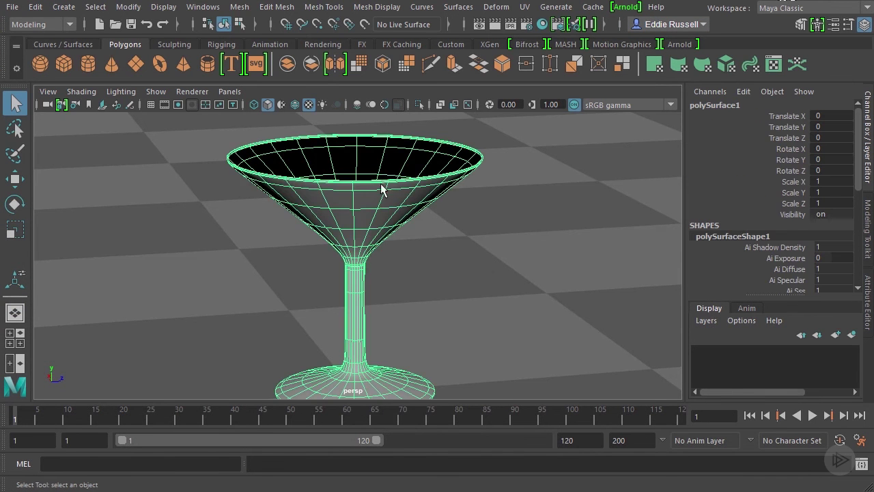
{"action": "right_click", "coordinate": [345, 140]}
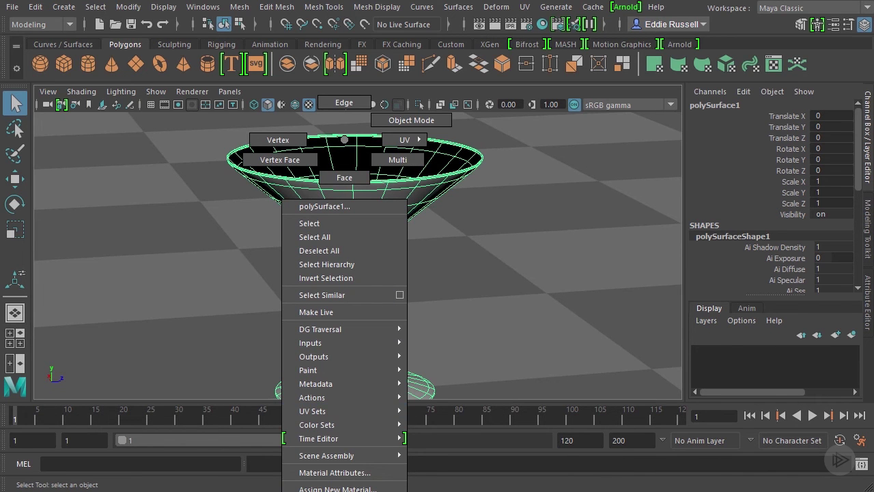
{"action": "left_click", "coordinate": [335, 489]}
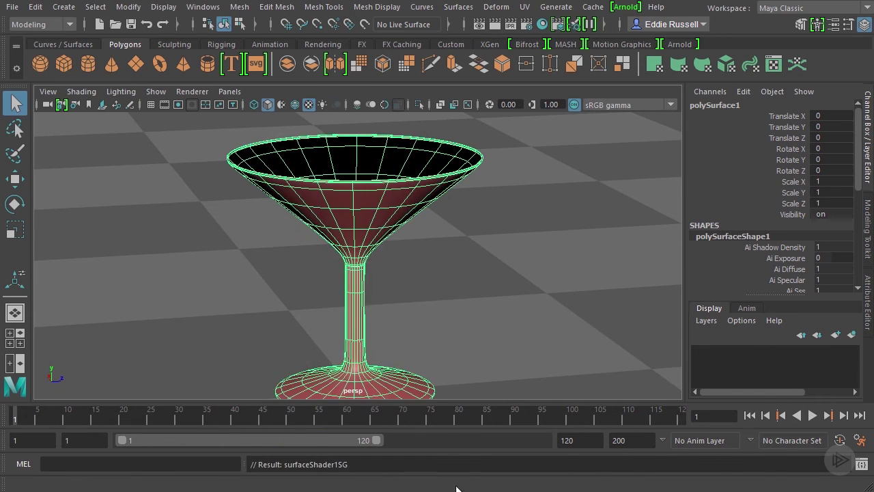
{"action": "left_click", "coordinate": [376, 212], "text": "ctrl"}
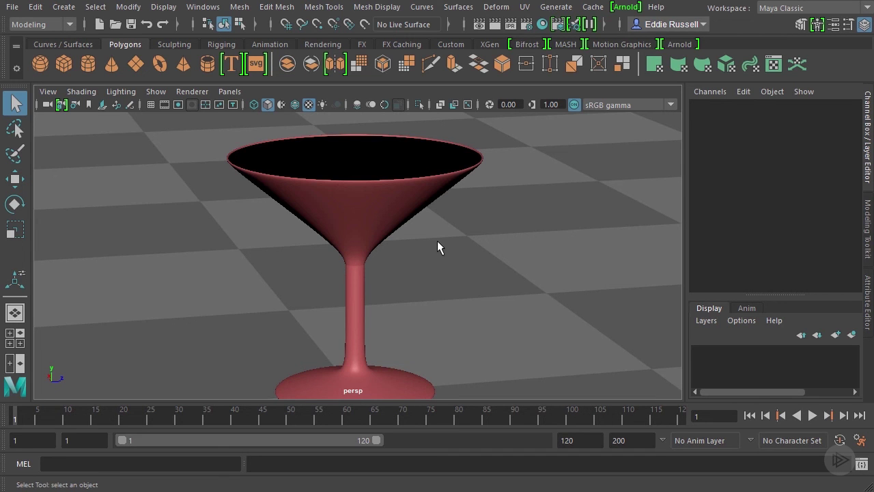
- Launch the Arnold RenderView and dolly the camera closer to the martini glass
{"action": "left_click", "coordinate": [626, 7]}
{"action": "left_click", "coordinate": [632, 31]}
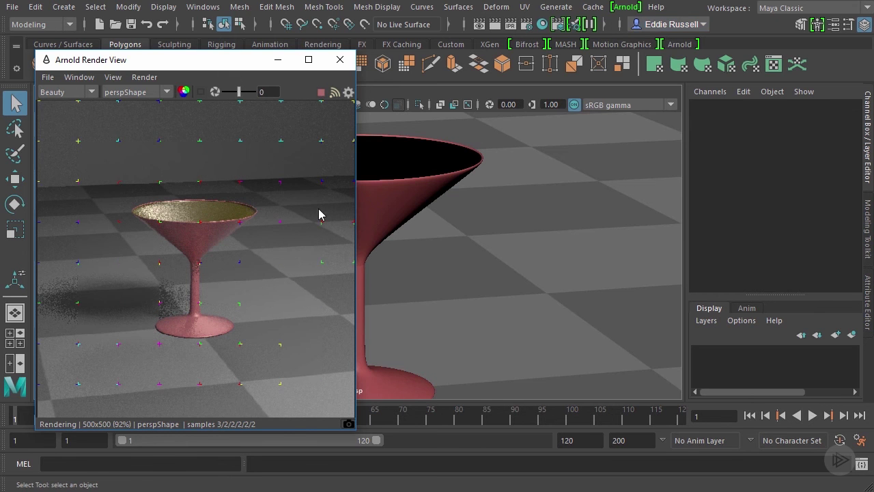
{"action": "right_click_drag", "start_coordinate": [201, 220], "coordinate": [174, 164], "text": "alt"}
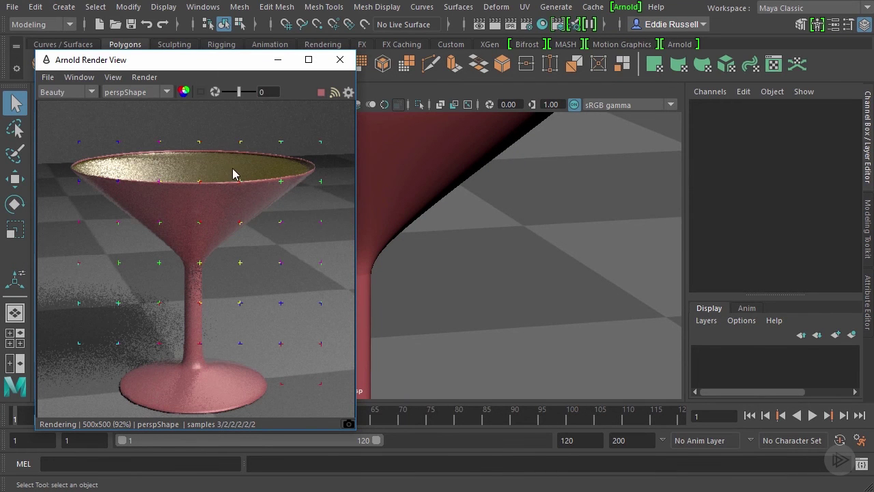